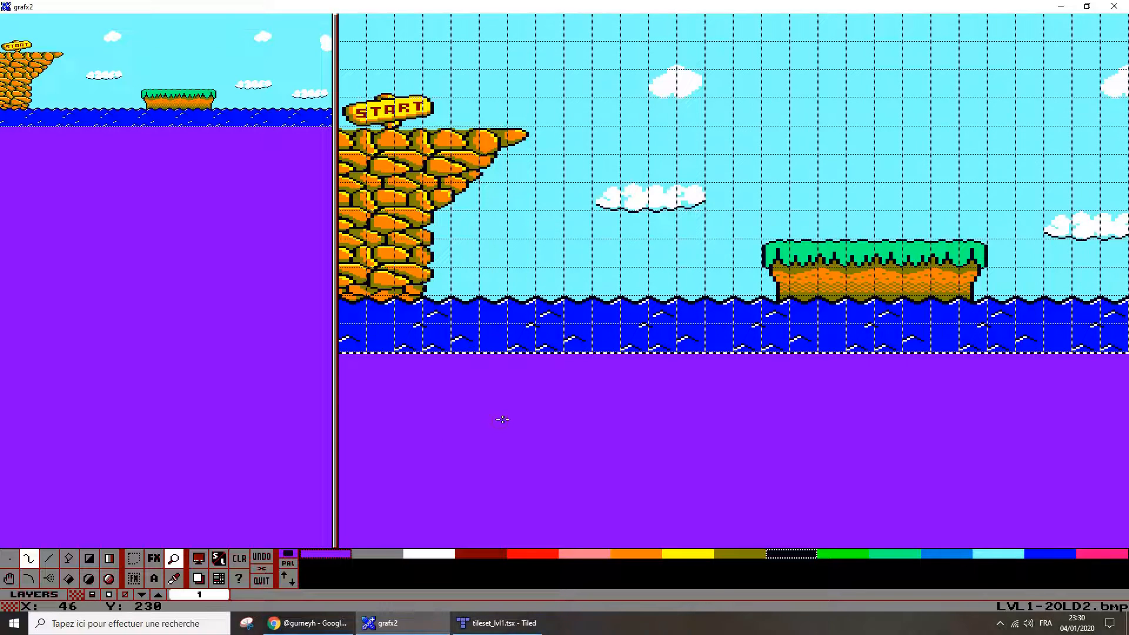
# Look along the whole LVL1-20LD2.bmp level picture towards its far end and back to the start sign
pyautogui.press('Right')
pyautogui.press('Right')
pyautogui.press('Right')
pyautogui.press('Right')
pyautogui.press('Right')
pyautogui.press('Right')
pyautogui.press('Right')
pyautogui.press('Right')
pyautogui.press('Right')
pyautogui.press('Right')
pyautogui.press('Right')
pyautogui.press('Right')
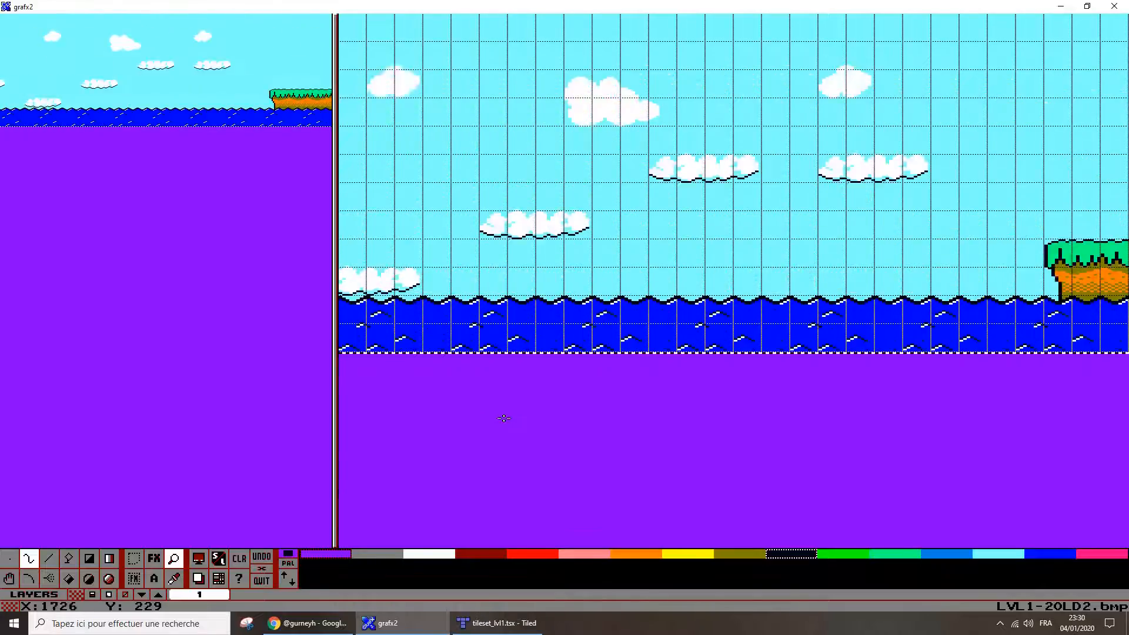
pyautogui.press('Right')
pyautogui.press('Right')
pyautogui.press('Right')
pyautogui.press('Right')
pyautogui.press('Right')
pyautogui.press('Right')
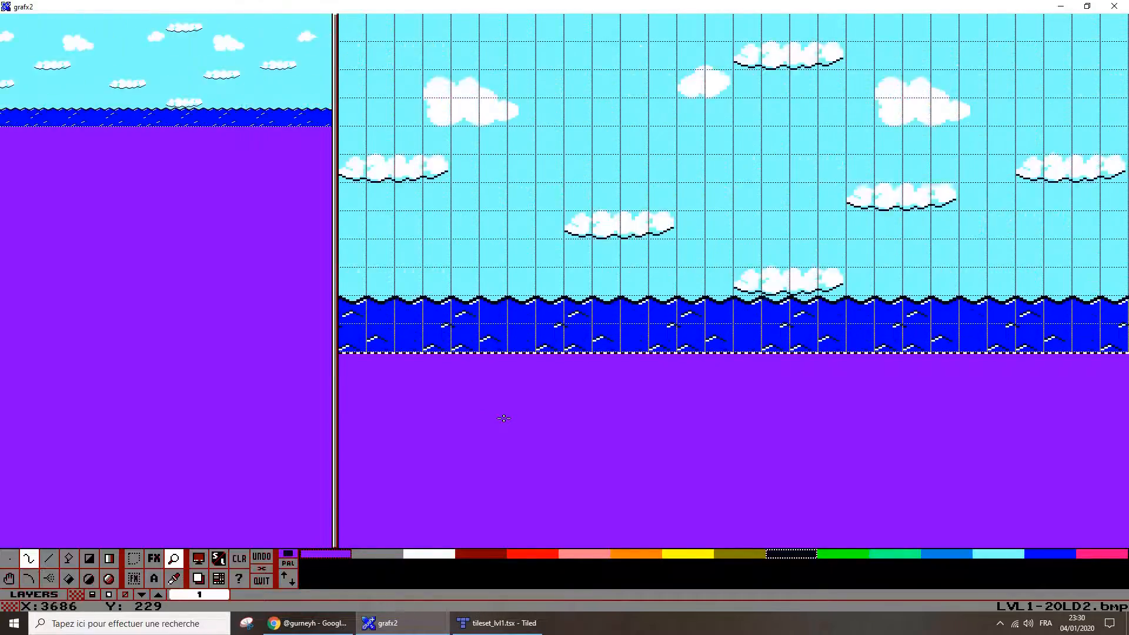
pyautogui.press('Left')
pyautogui.press('Left')
pyautogui.press('Left')
pyautogui.press('Left')
pyautogui.press('Left')
pyautogui.press('Left')
pyautogui.press('Left')
pyautogui.press('Left')
pyautogui.press('Left')
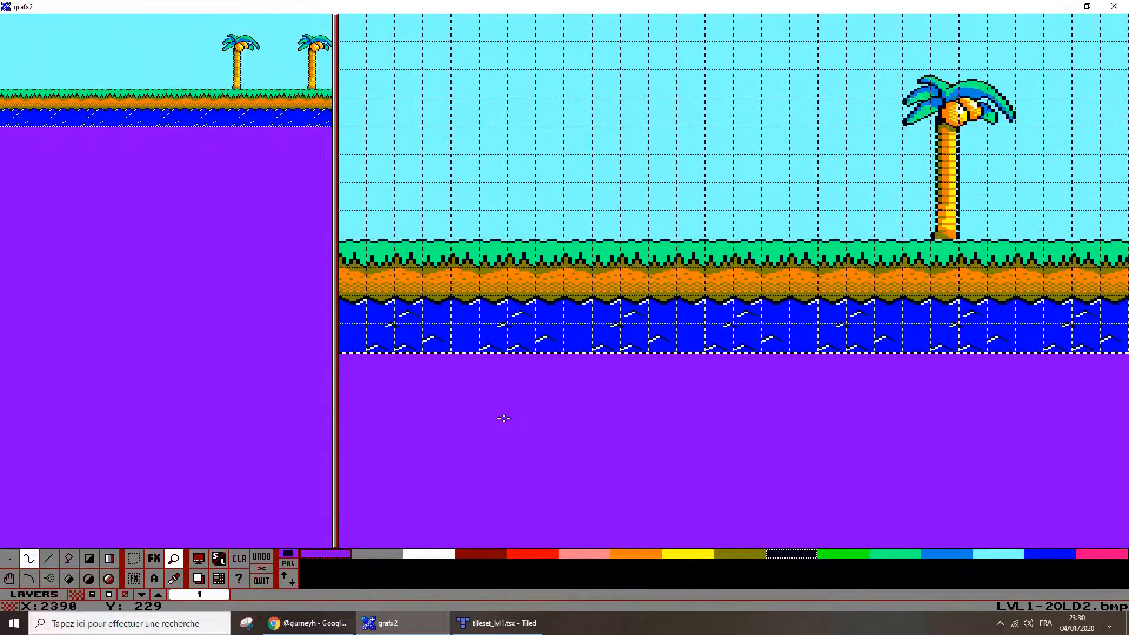
pyautogui.press('Left')
pyautogui.press('Left')
pyautogui.press('Left')
pyautogui.press('Left')
pyautogui.press('Left')
pyautogui.press('Left')
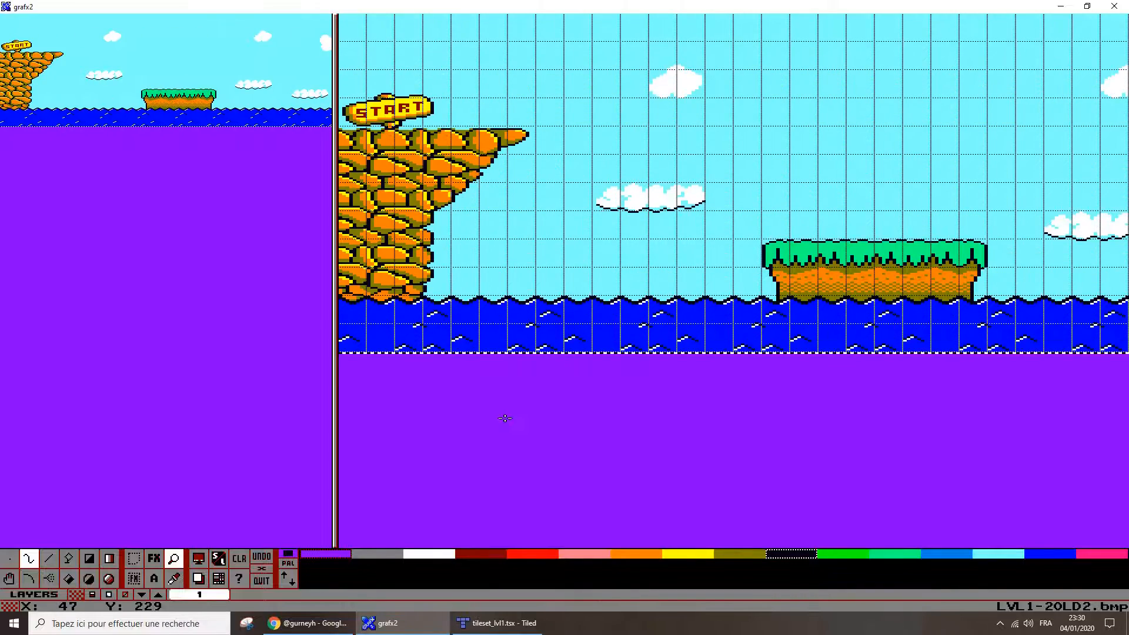
# Switch to Tiled and examine the Solid custom property of the cloud tiles in the tileset's first row
pyautogui.click(505, 629)
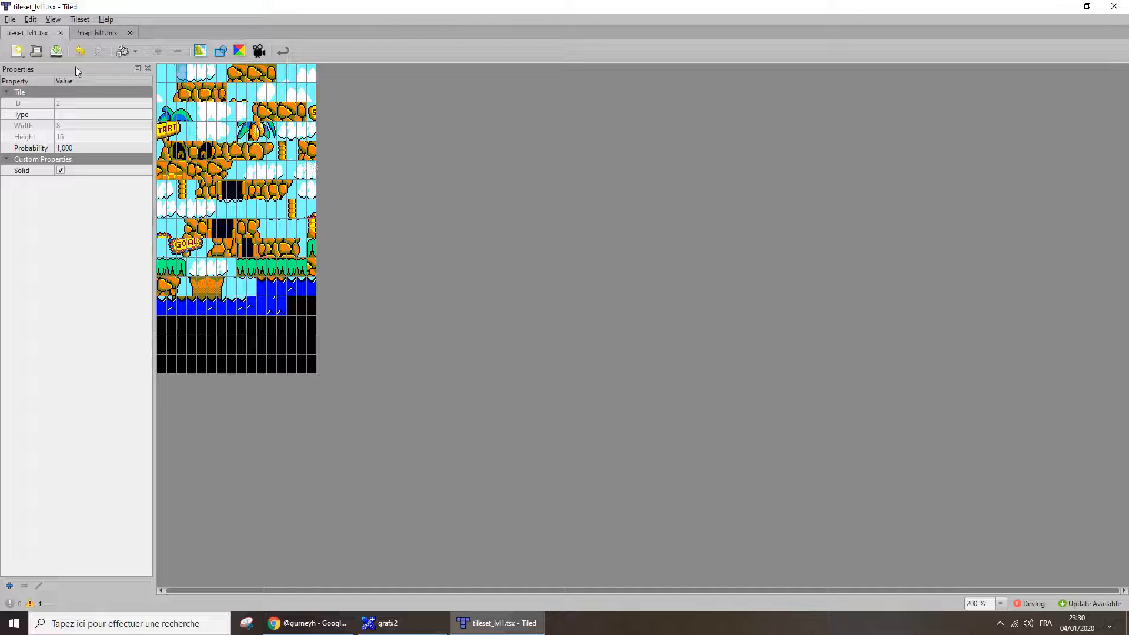
pyautogui.click(101, 33)
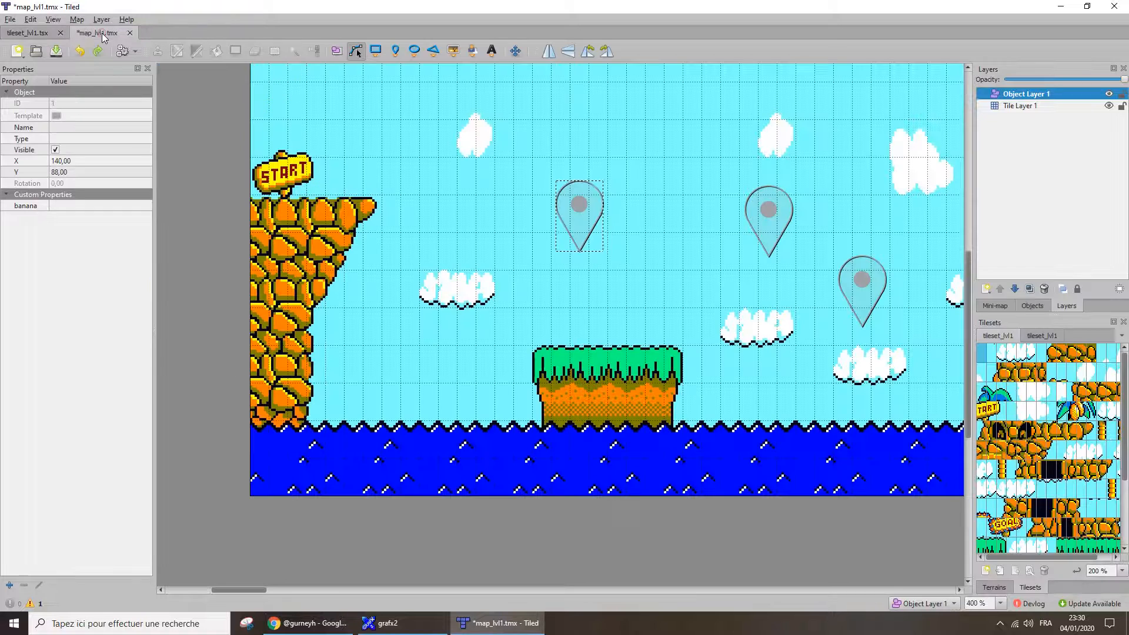
pyautogui.click(33, 33)
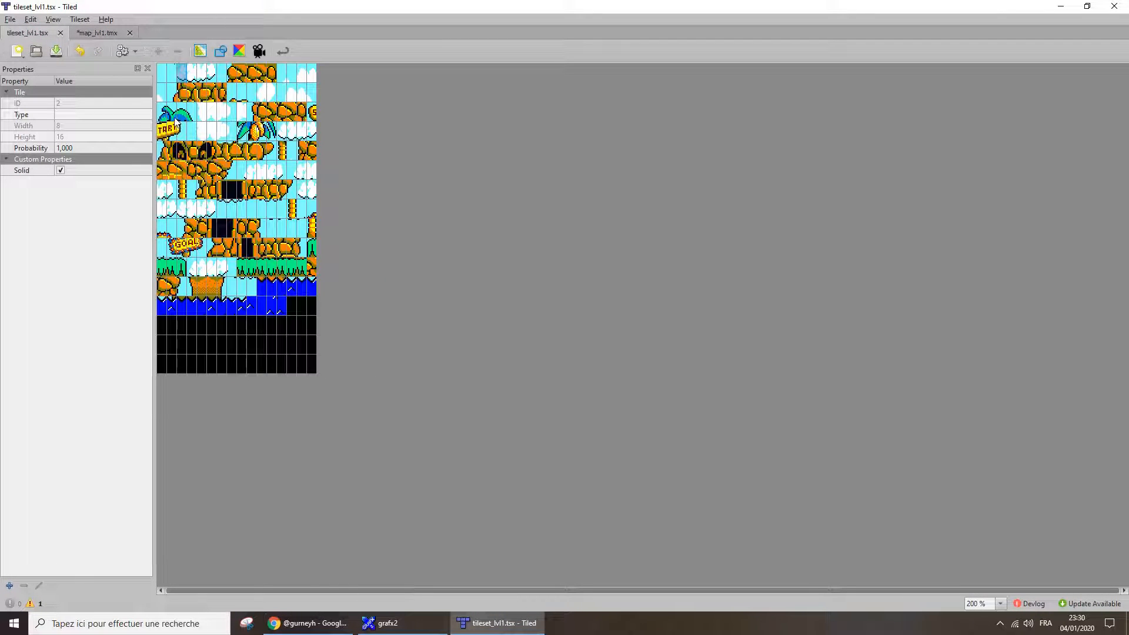
pyautogui.moveTo(183, 75); pyautogui.dragTo(213, 74)
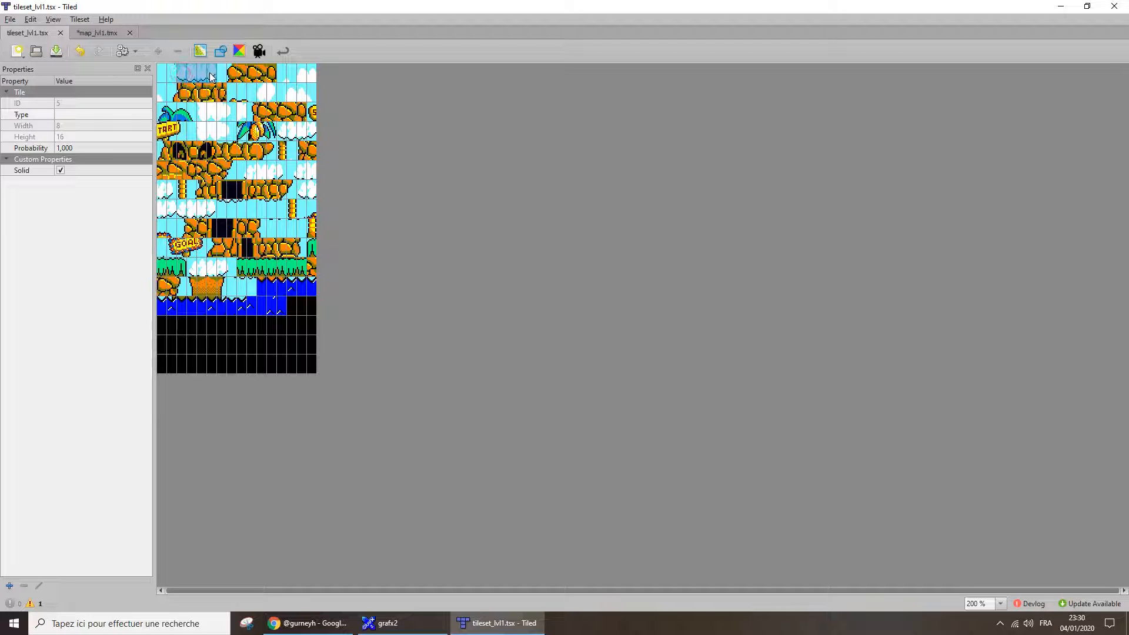
pyautogui.click(32, 170)
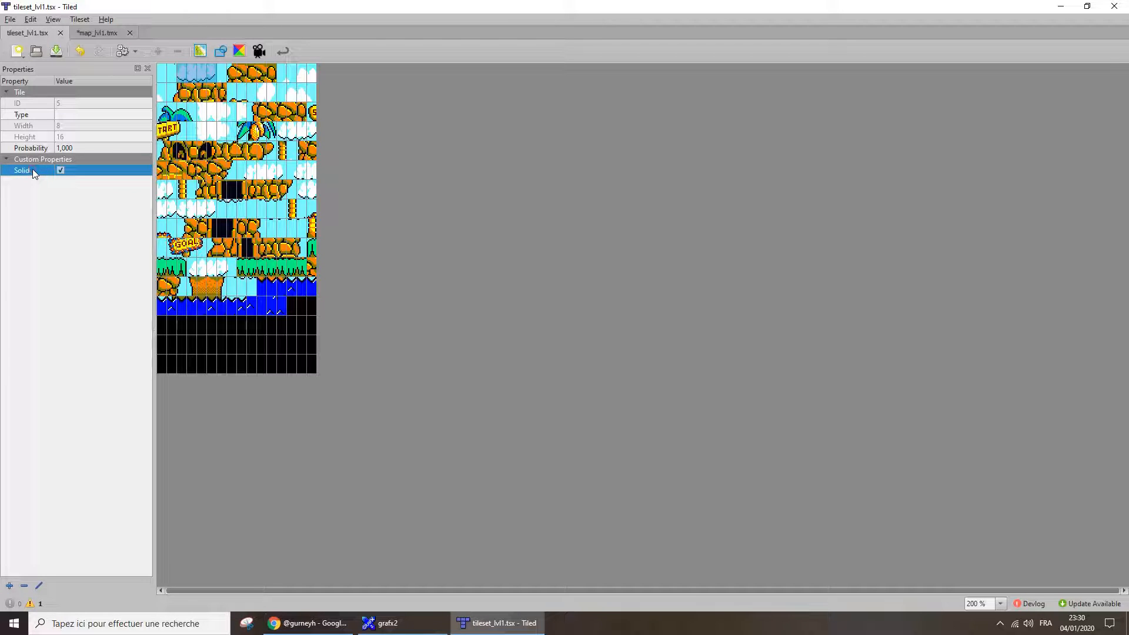
pyautogui.rightClick(33, 171)
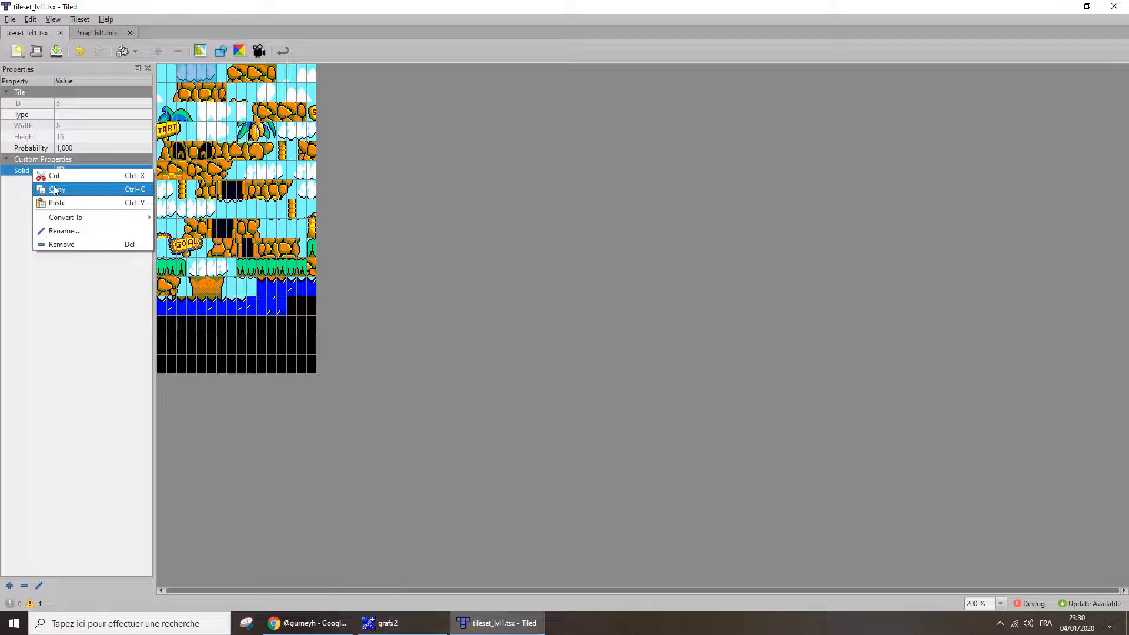
pyautogui.click(24, 206)
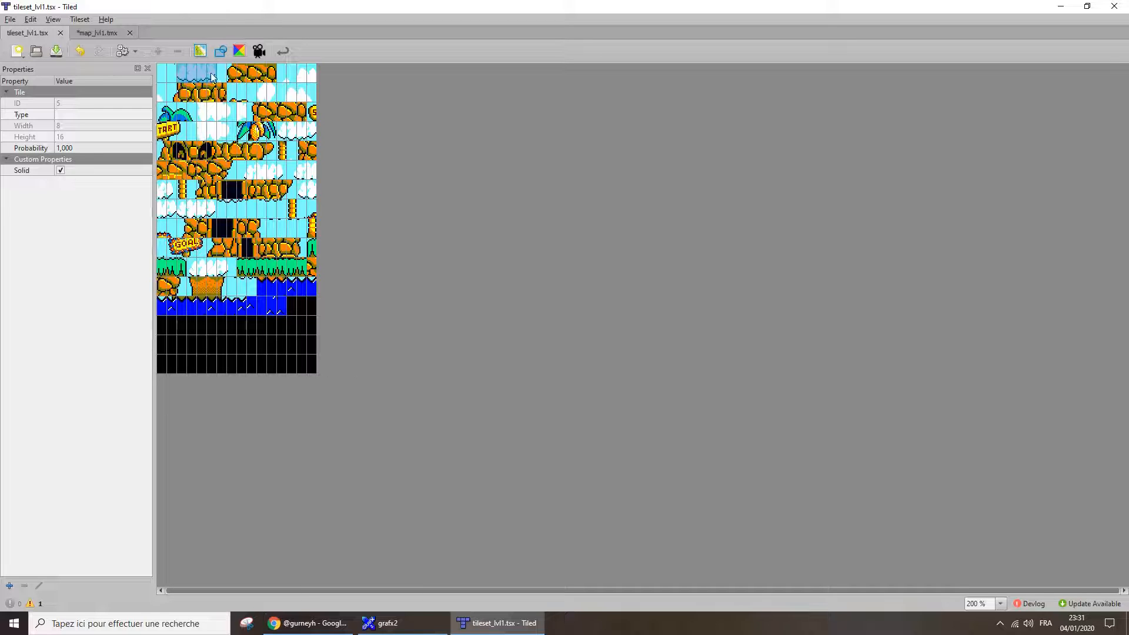
# Check the custom properties of the background cloud tiles in the second row of the tileset
pyautogui.click(248, 93)
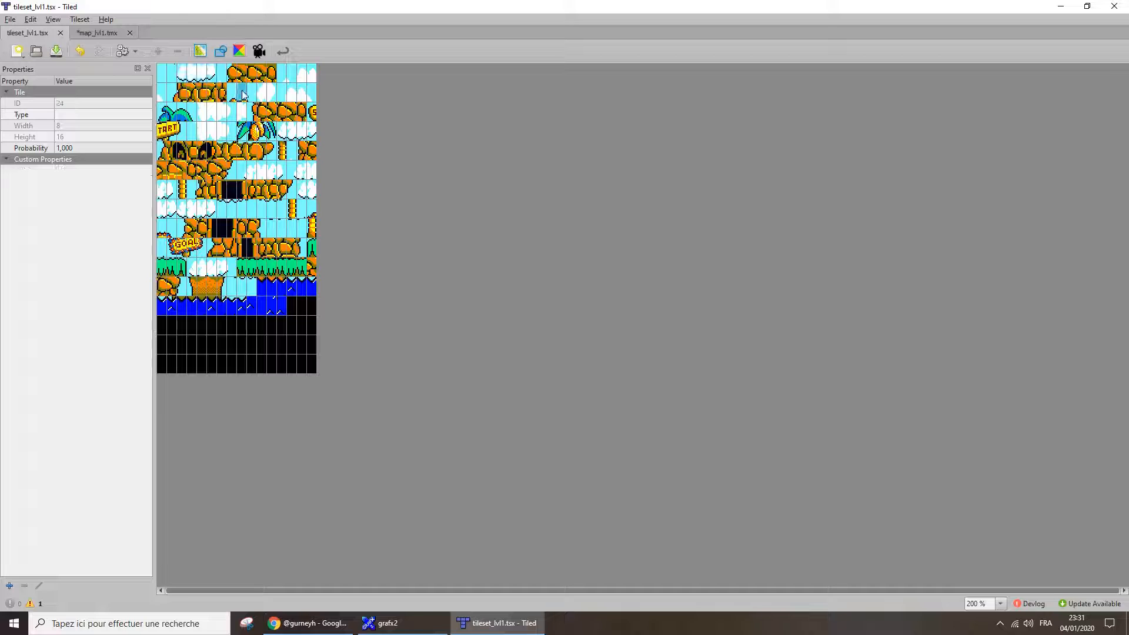
pyautogui.click(260, 94)
pyautogui.click(272, 95)
pyautogui.click(282, 95)
pyautogui.click(291, 95)
pyautogui.click(242, 92)
# Check the custom properties of the water, grass and platform cloud tiles in the lower rows of the tileset
pyautogui.moveTo(162, 307)
pyautogui.mouseDown()
pyautogui.moveTo(272, 305)
pyautogui.moveTo(310, 288)
pyautogui.mouseUp()
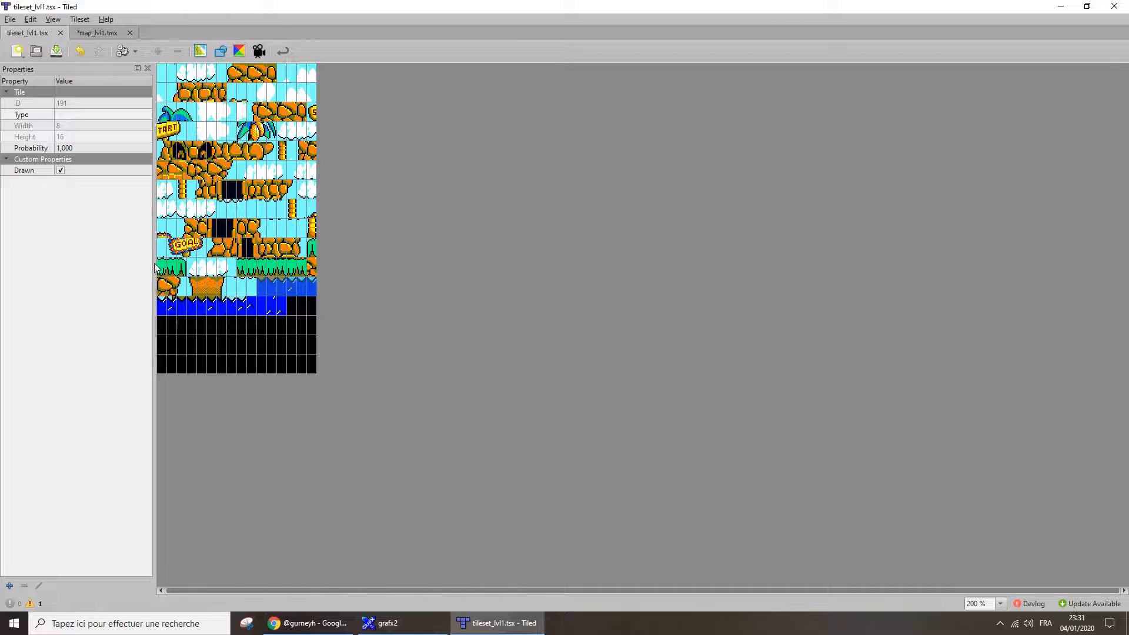
pyautogui.click(171, 269)
pyautogui.moveTo(172, 269); pyautogui.dragTo(302, 269)
pyautogui.moveTo(192, 266); pyautogui.dragTo(221, 266)
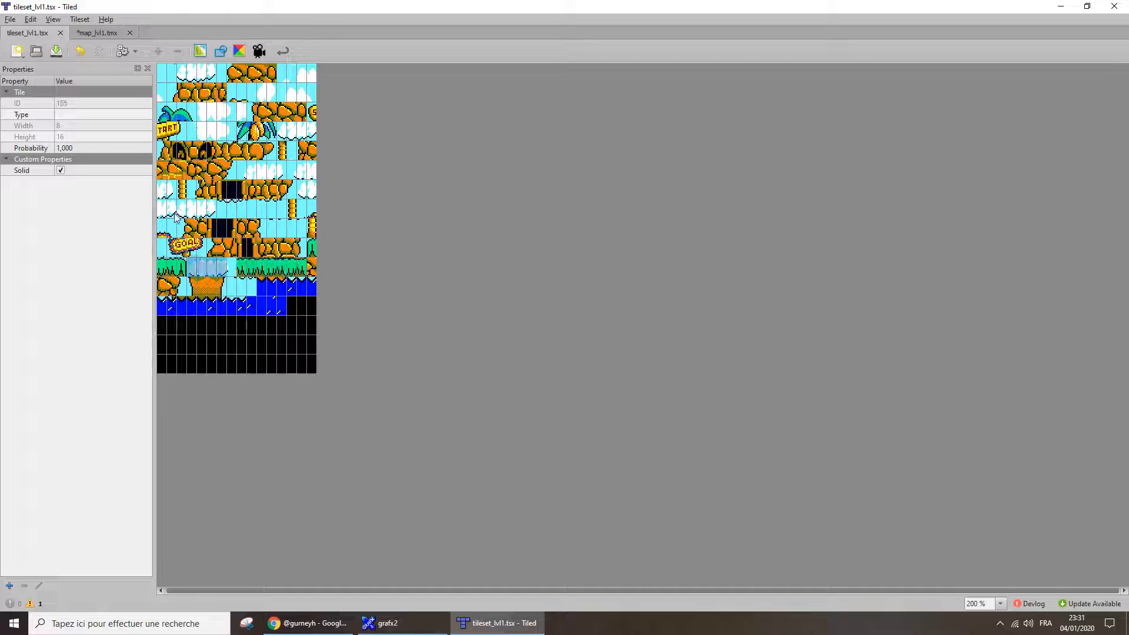
pyautogui.moveTo(164, 209); pyautogui.dragTo(192, 209)
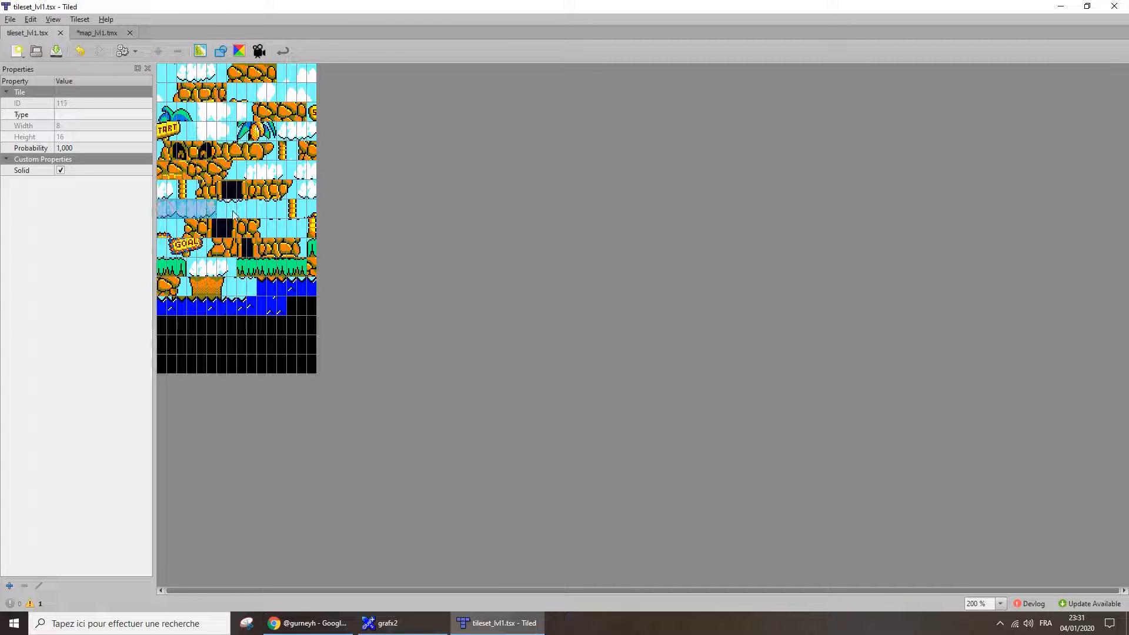
pyautogui.moveTo(252, 171); pyautogui.dragTo(275, 172)
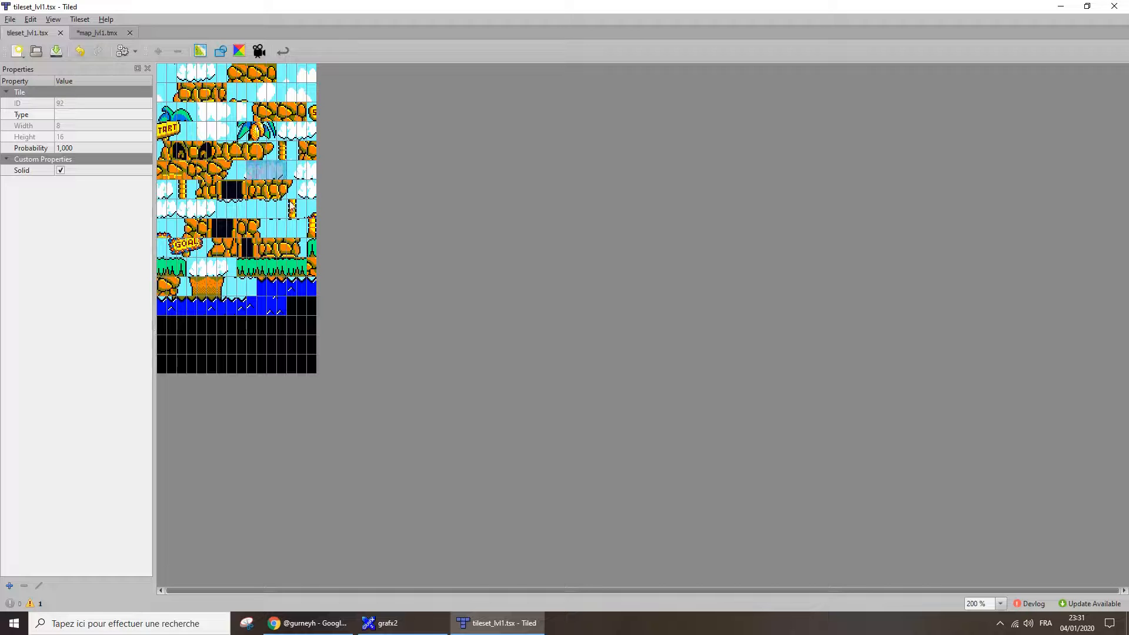
pyautogui.click(306, 192)
pyautogui.click(306, 171)
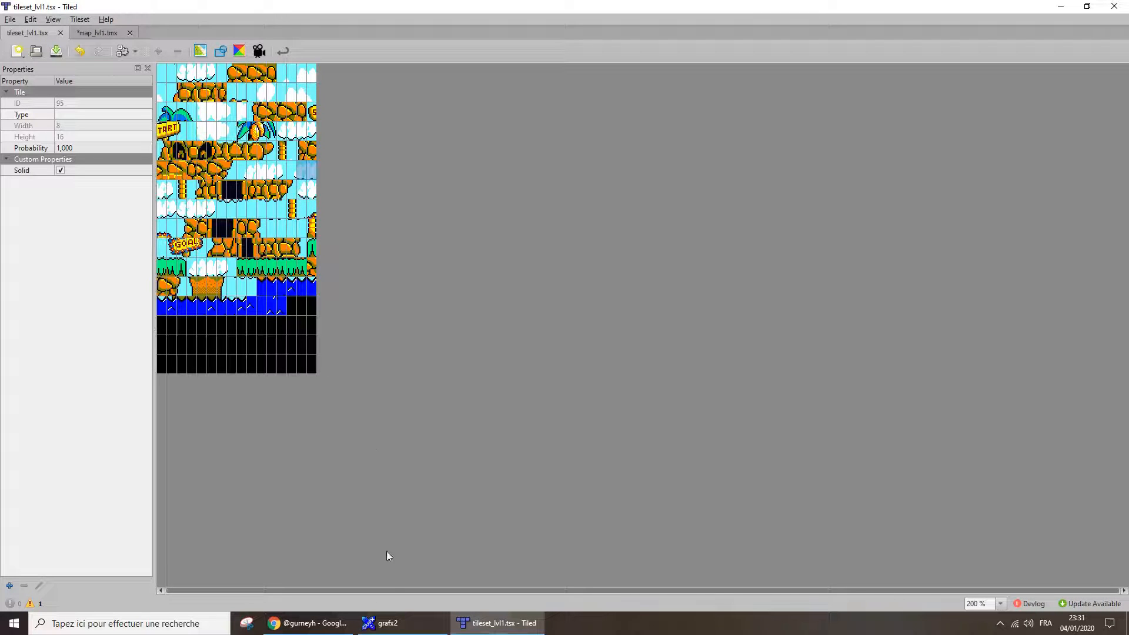
# Examine the file types available for exporting the tileset, leaving the export dialog without saving
pyautogui.click(383, 622)
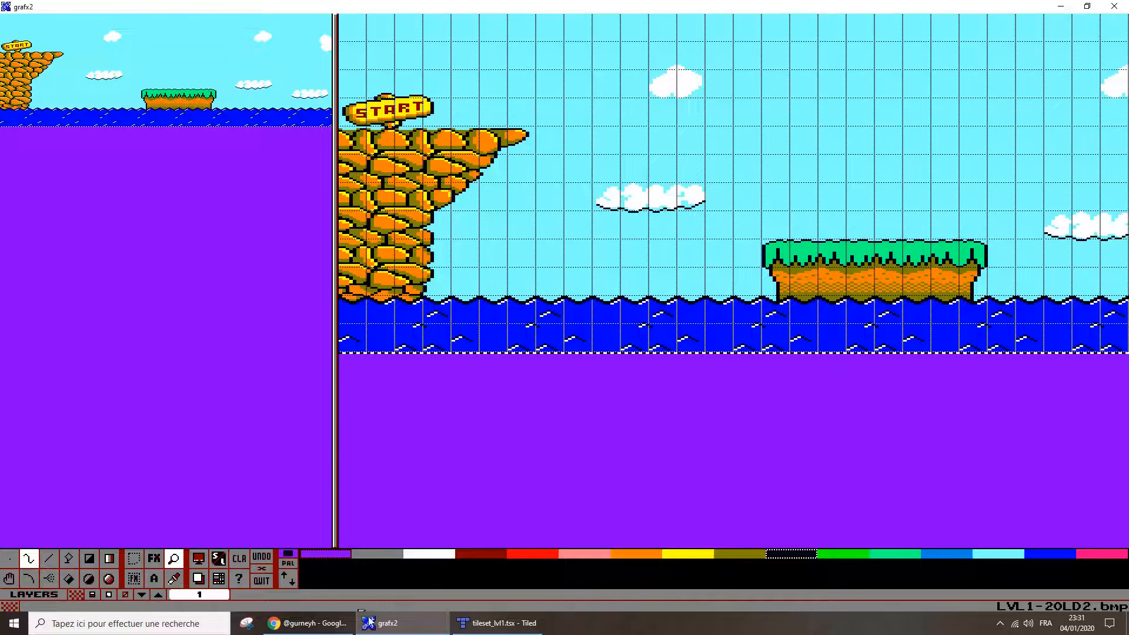
pyautogui.click(497, 623)
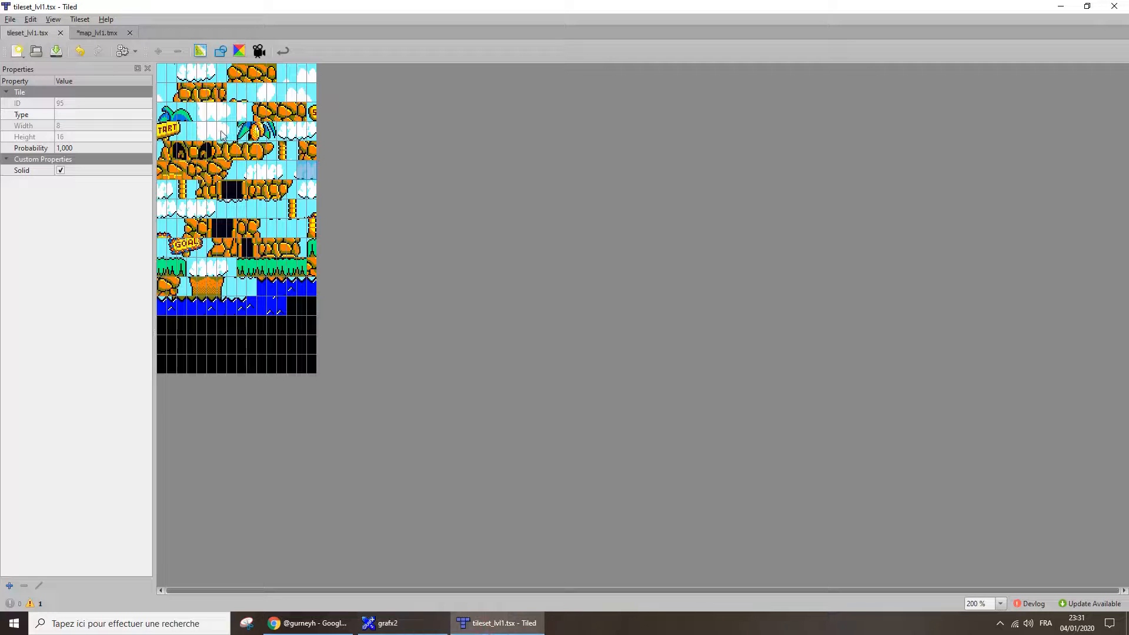
pyautogui.click(10, 19)
pyautogui.click(62, 129)
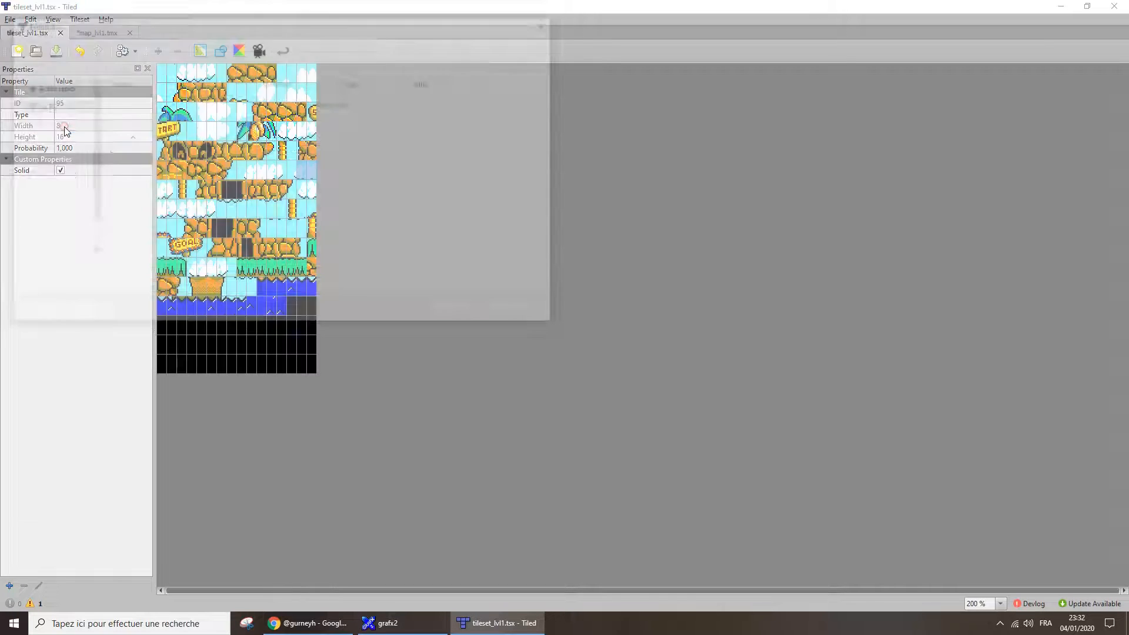
pyautogui.click(132, 286)
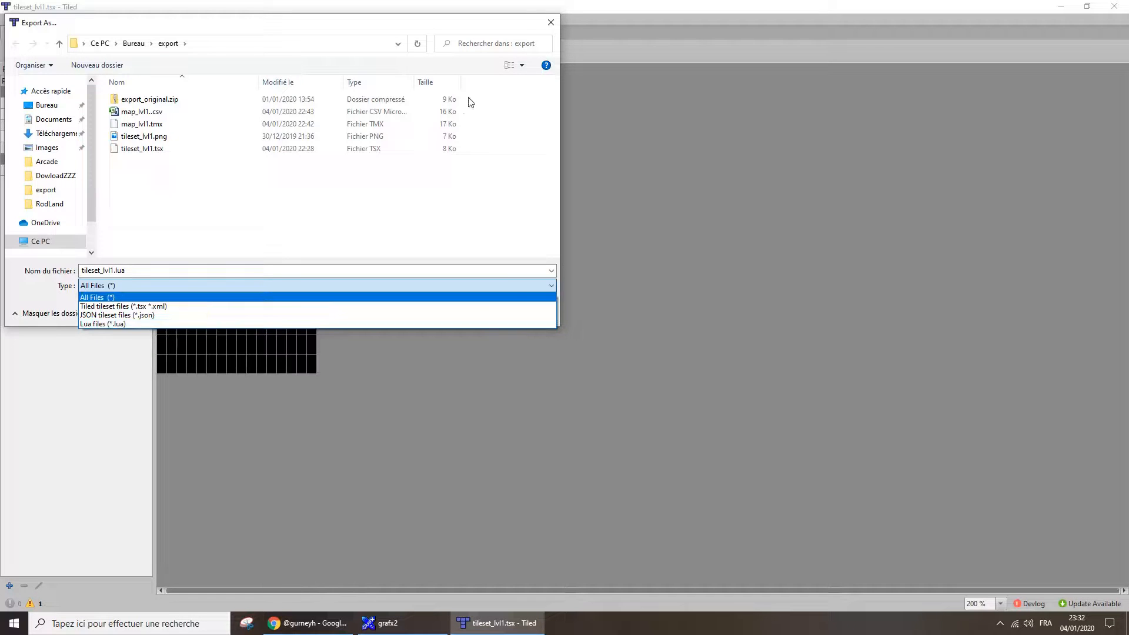
pyautogui.click(551, 26)
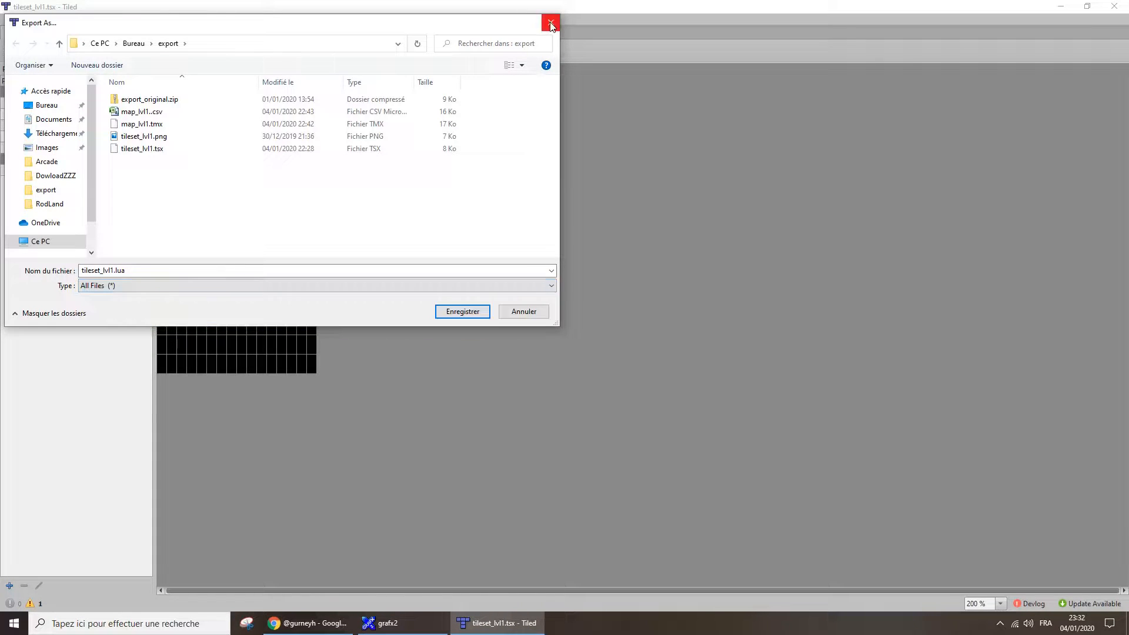
pyautogui.click(517, 312)
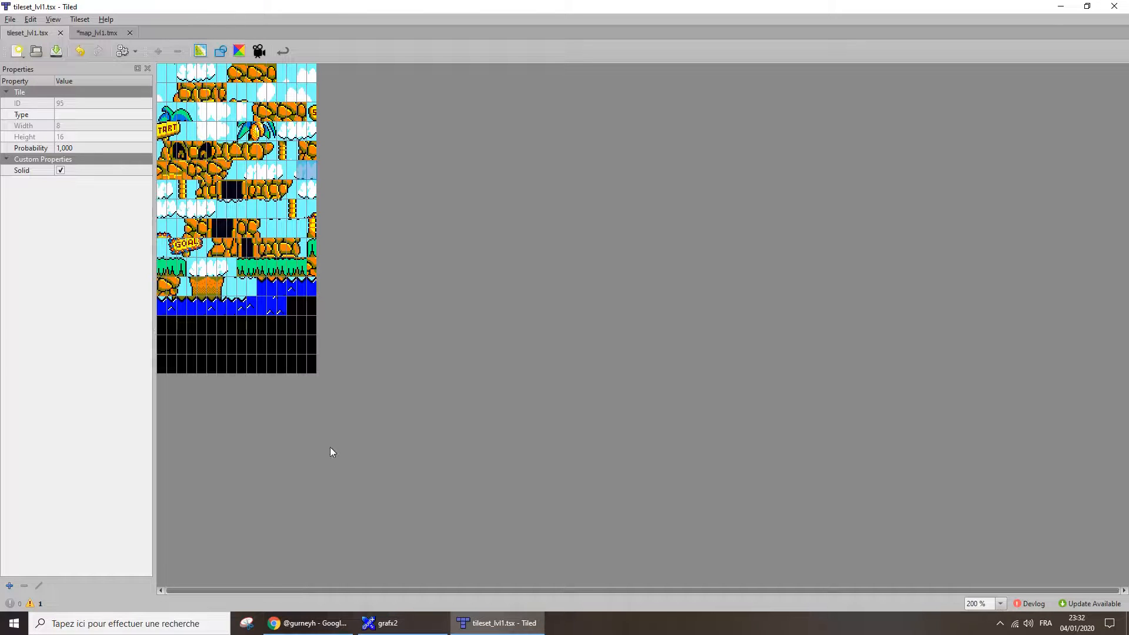
# Switch to GrafX2 and load the picture LVL1-4.bmp, discarding the unsaved changes
pyautogui.click(382, 623)
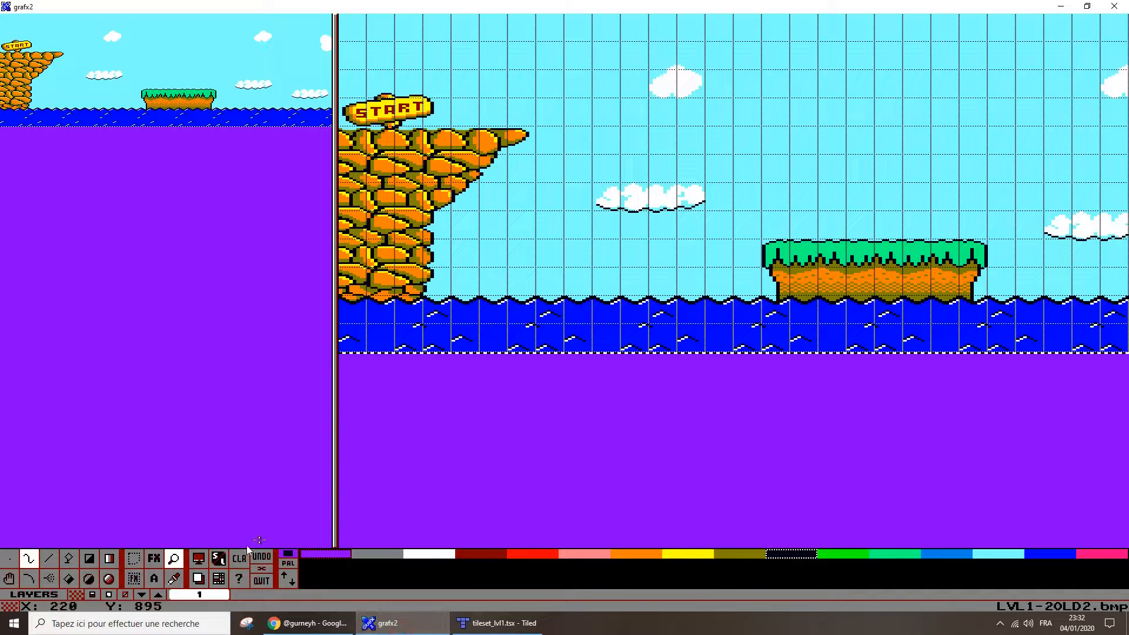
pyautogui.click(218, 558)
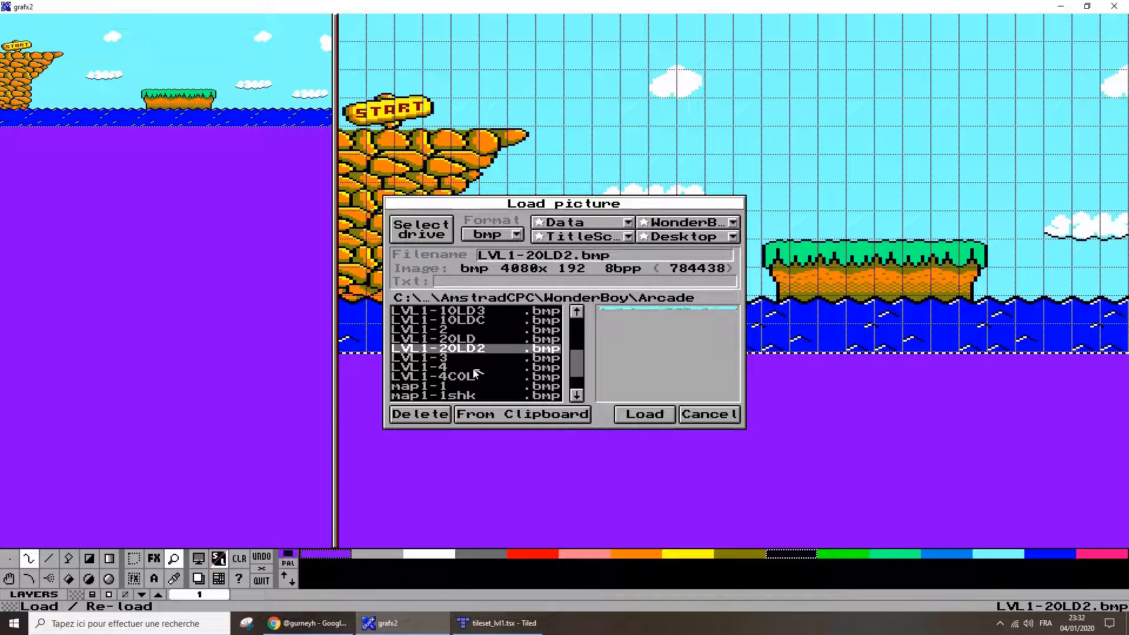
pyautogui.doubleClick(466, 368)
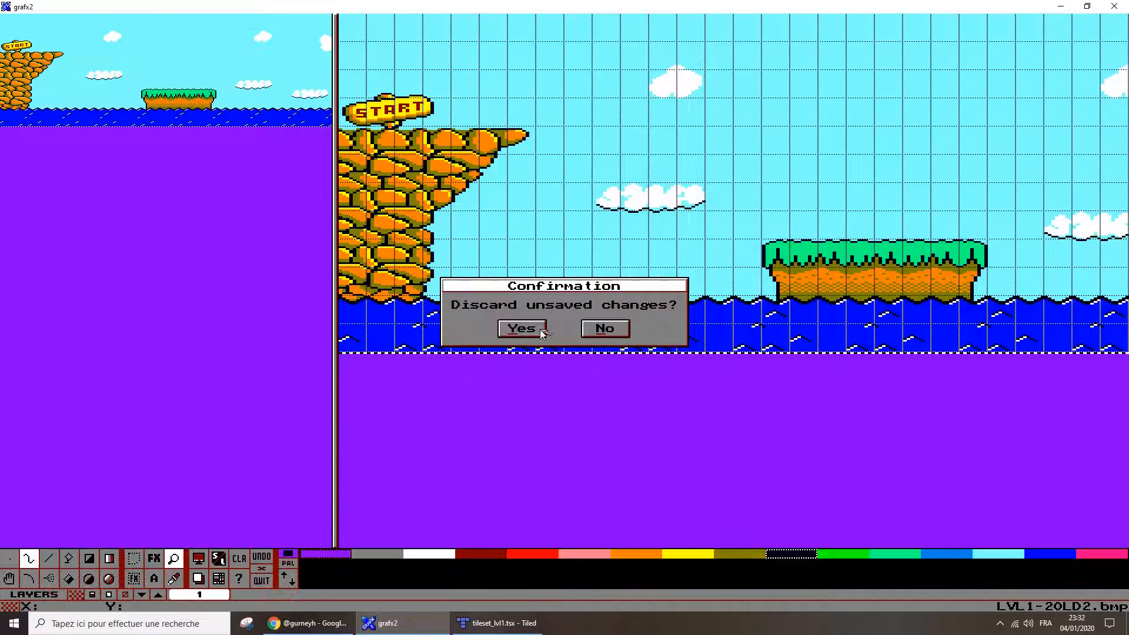
pyautogui.click(520, 328)
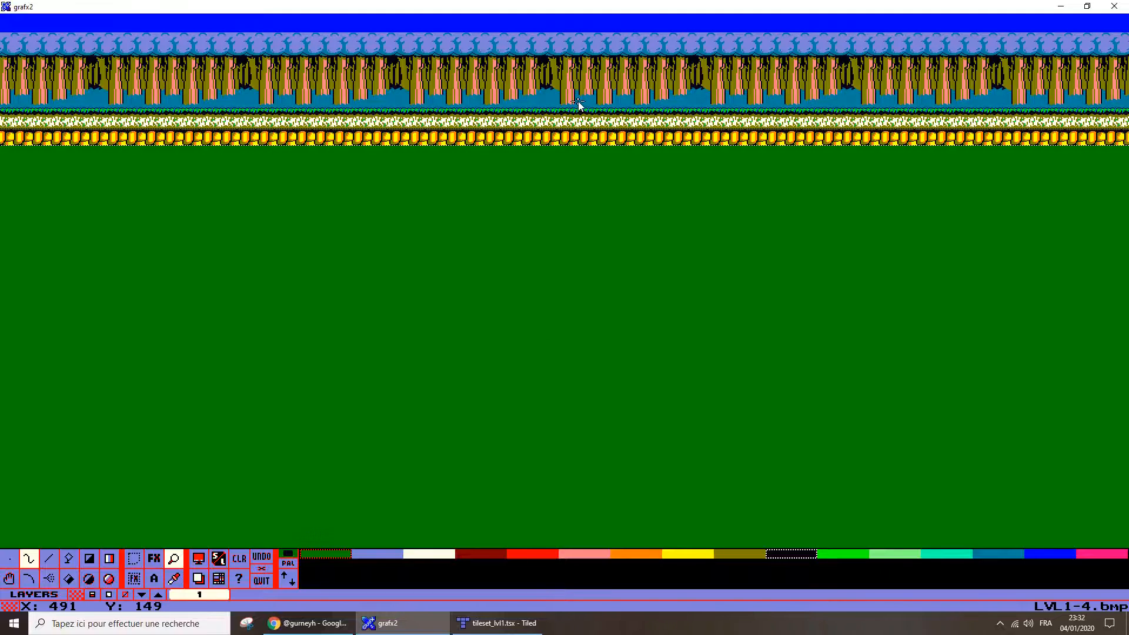
# Look along the LVL1-4.bmp picture to the sloped terrain before the palace, and return to Tiled
pyautogui.press('Right')
pyautogui.press('Right')
pyautogui.press('Right')
pyautogui.press('Right')
pyautogui.press('Right')
pyautogui.press('Right')
pyautogui.press('Right')
pyautogui.press('Right')
pyautogui.press('Right')
pyautogui.press('Right')
pyautogui.press('Right')
pyautogui.press('Right')
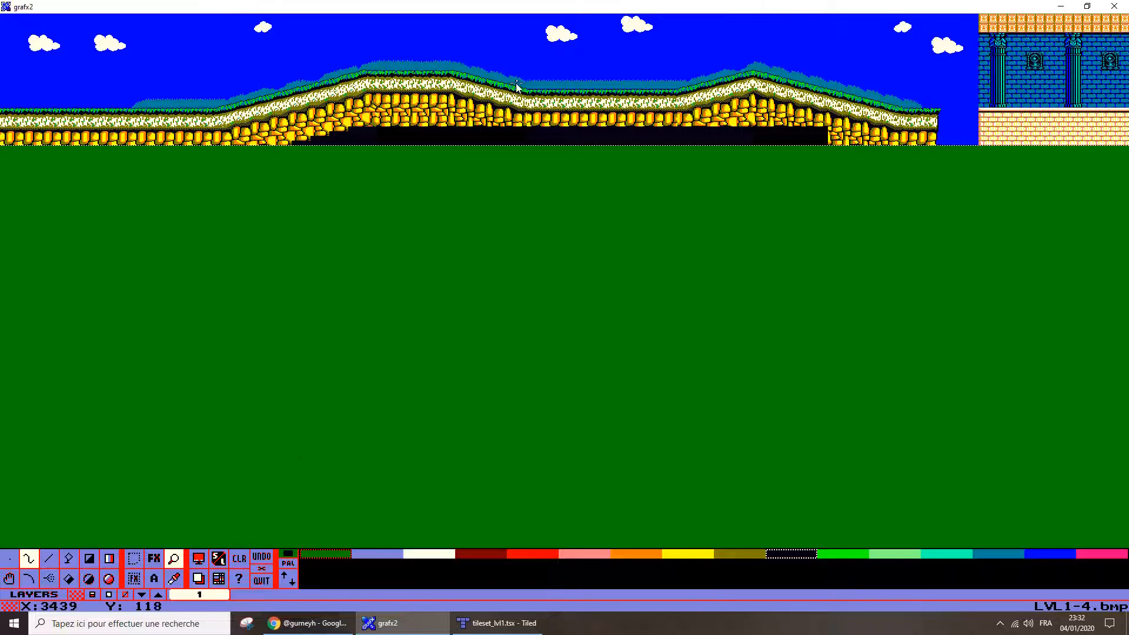
pyautogui.click(482, 623)
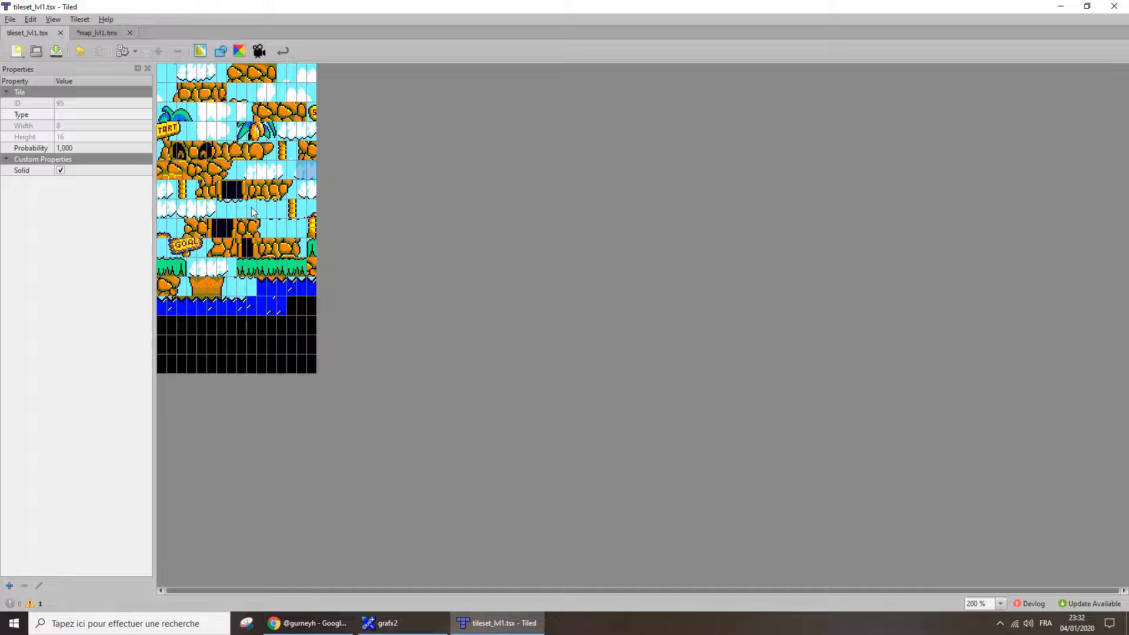
pyautogui.moveTo(252, 211); pyautogui.dragTo(272, 210)
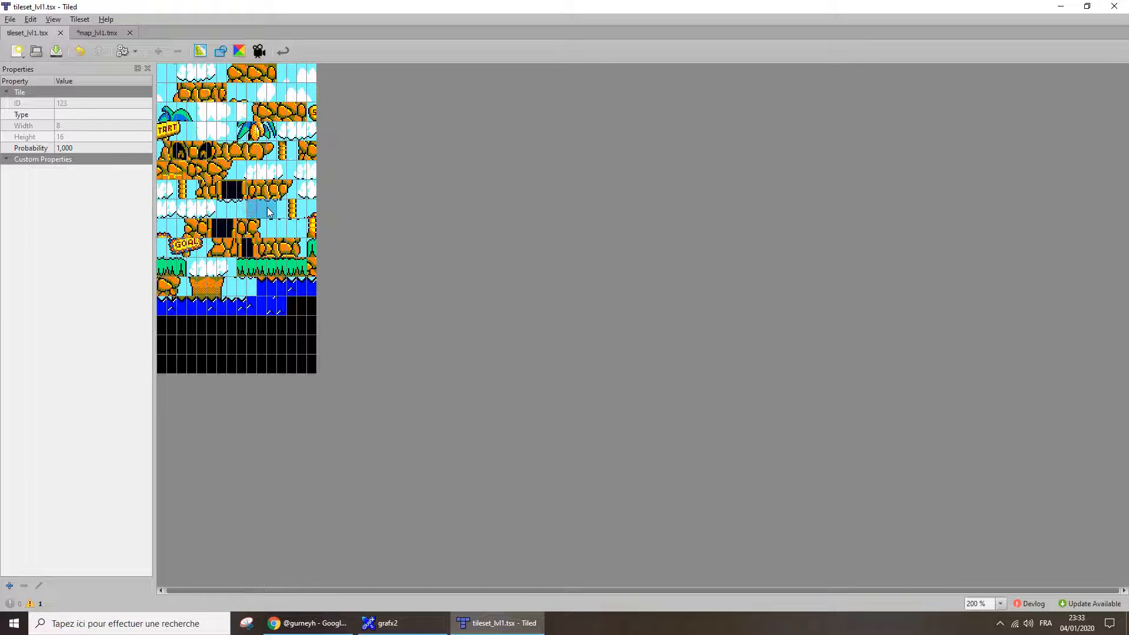
pyautogui.click(10, 586)
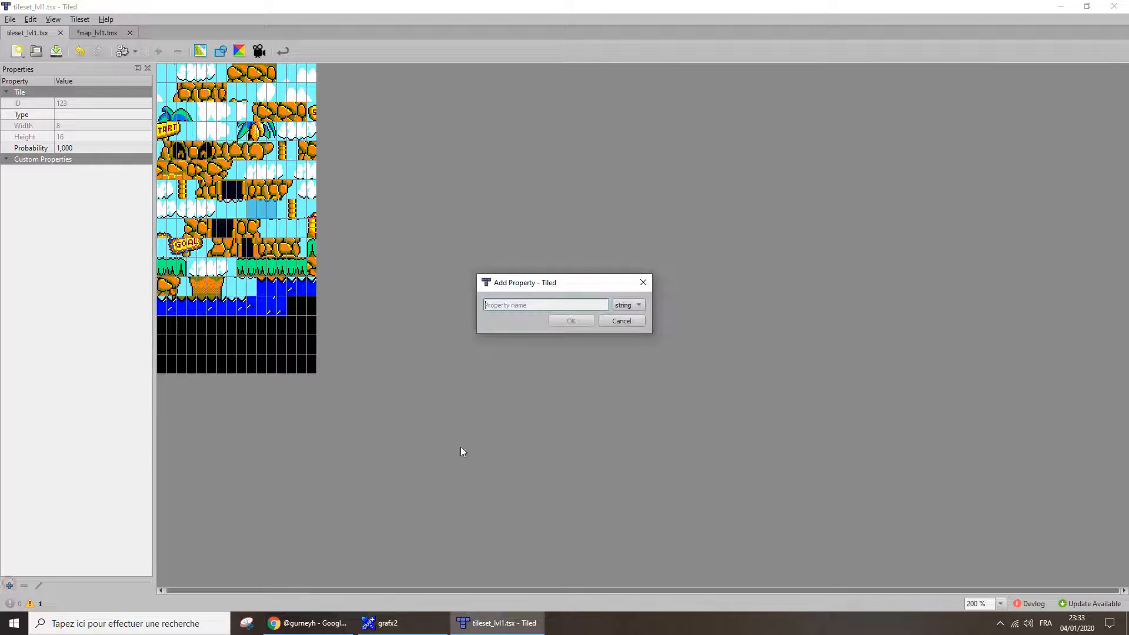
pyautogui.write('slope up')
pyautogui.click(629, 305)
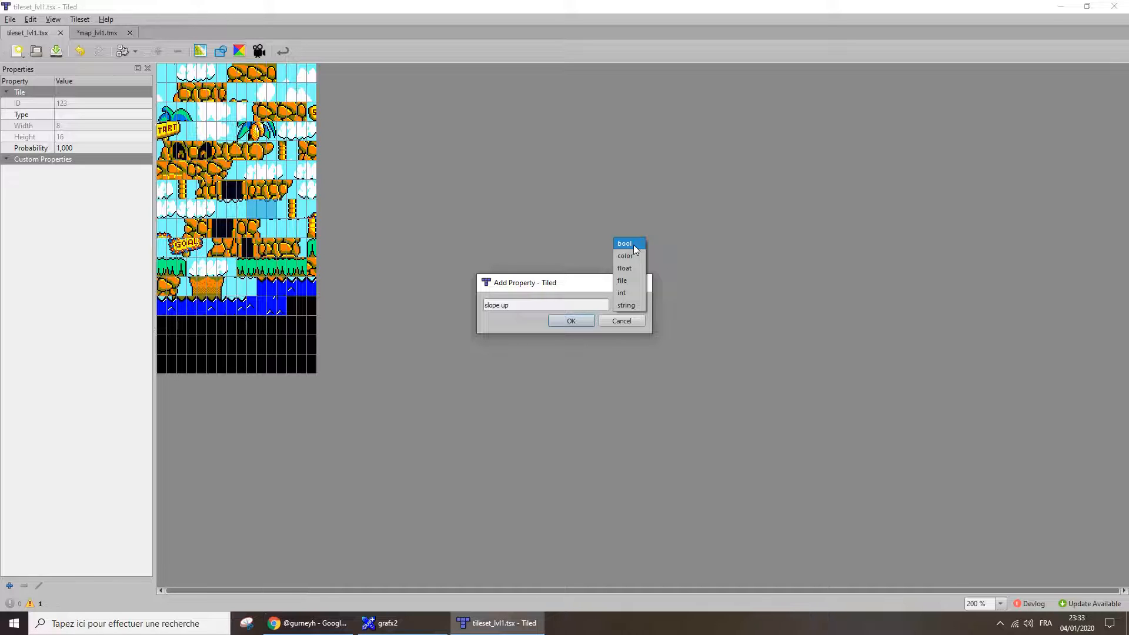
pyautogui.click(622, 322)
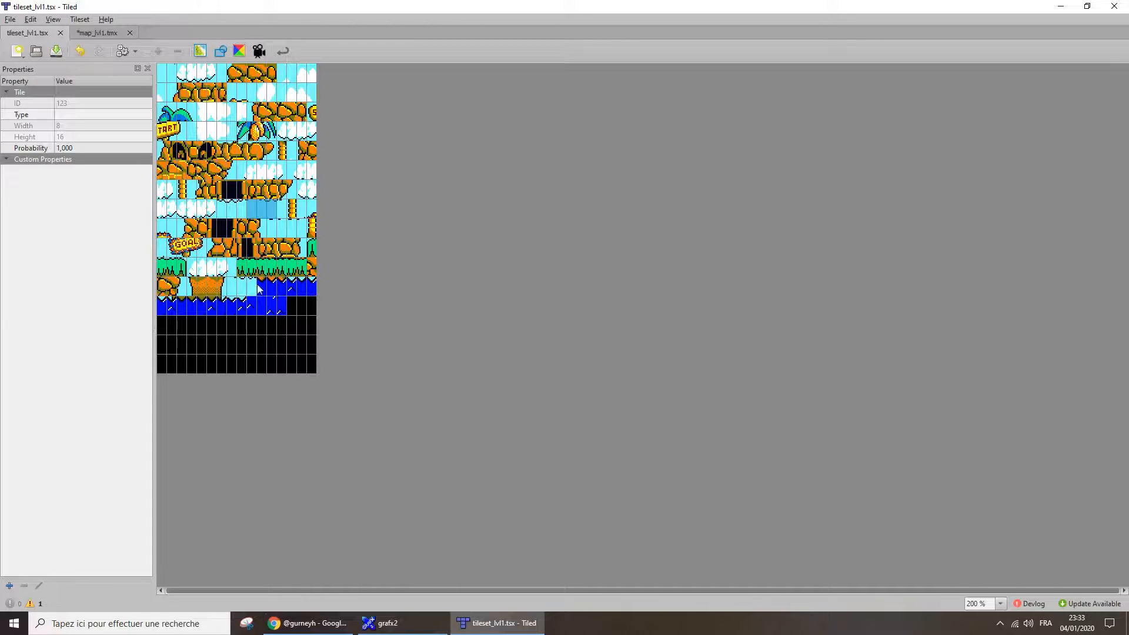
# Bring up the map map_lvl1.tmx and make Tile Layer 1 the active layer
pyautogui.click(99, 33)
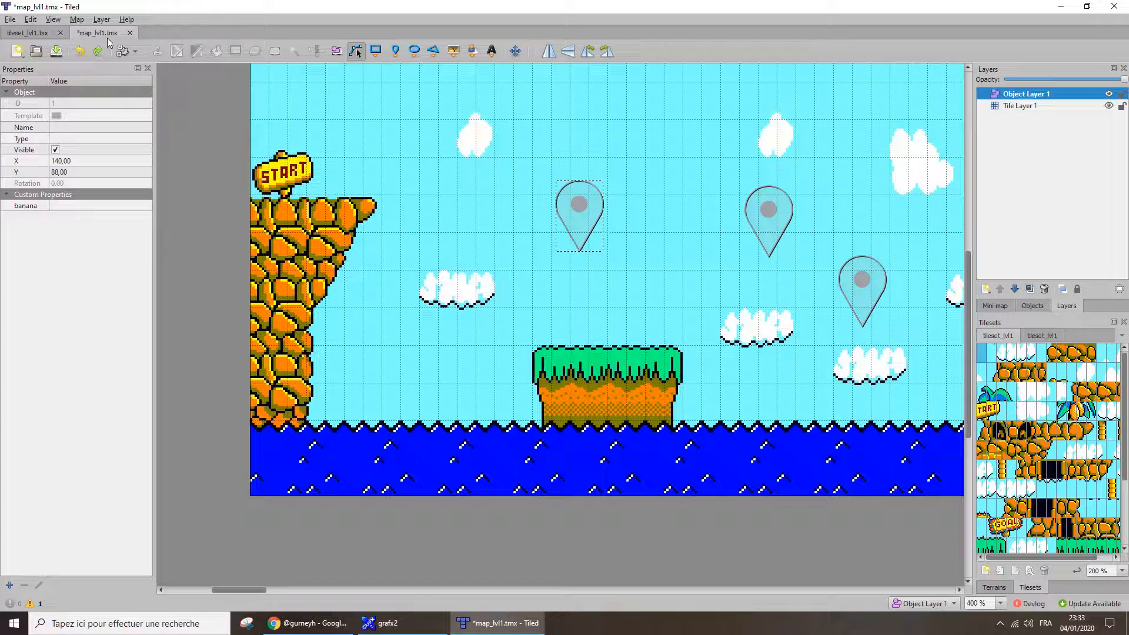
pyautogui.click(1022, 106)
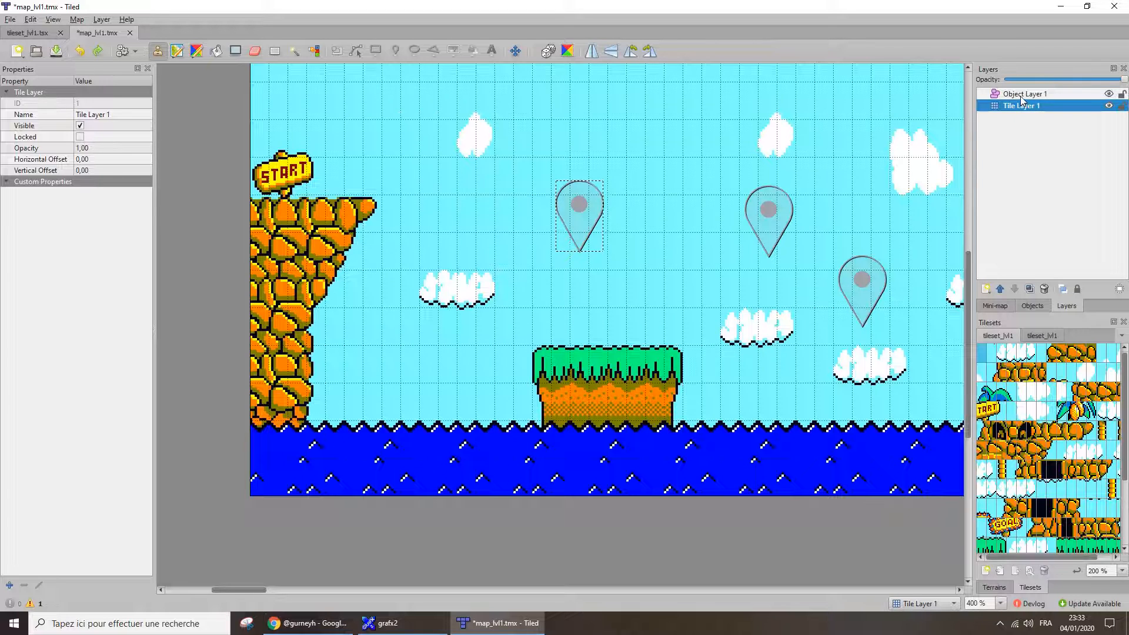
# Place a point object on Object Layer 1 above the small cloud beside the START cliff, at about X 84.75, Y 86.5
pyautogui.click(1021, 96)
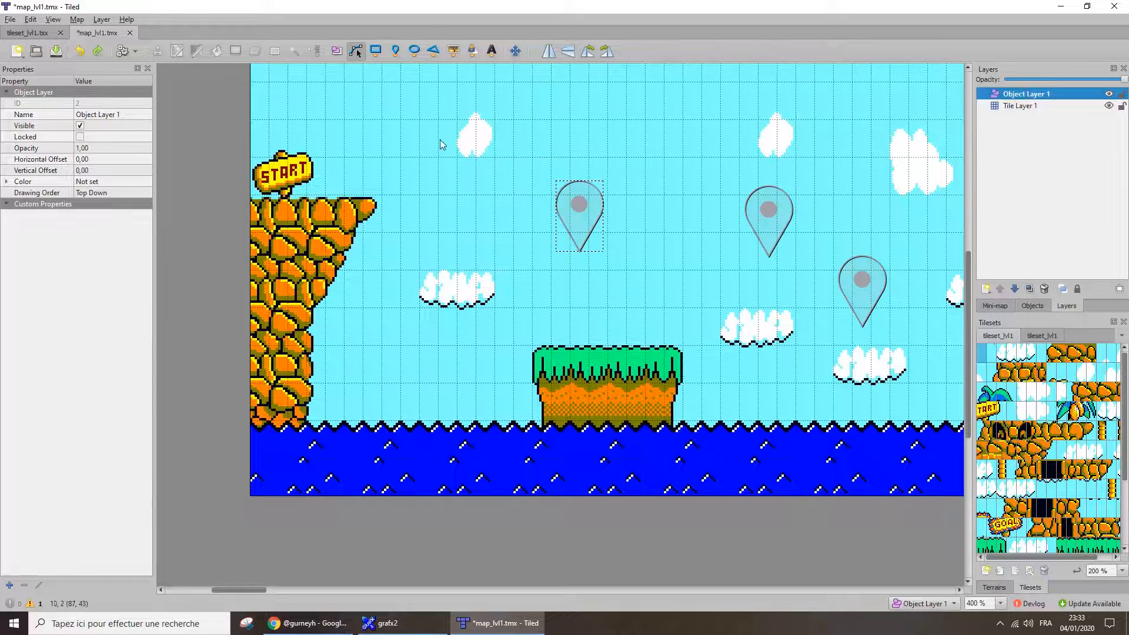
pyautogui.click(396, 55)
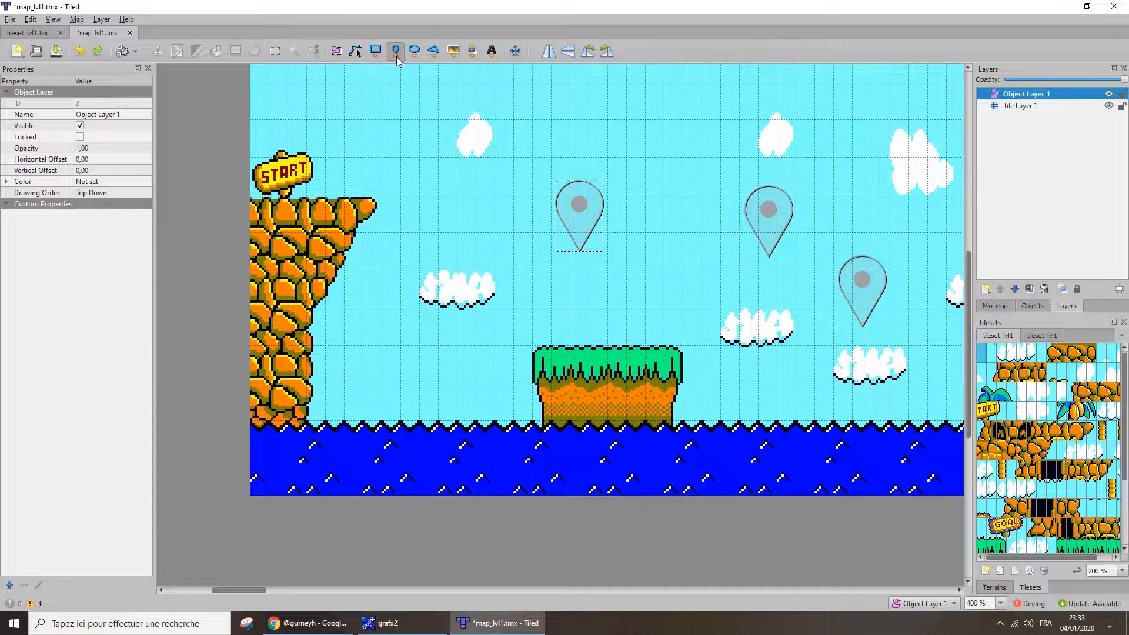
pyautogui.click(449, 247)
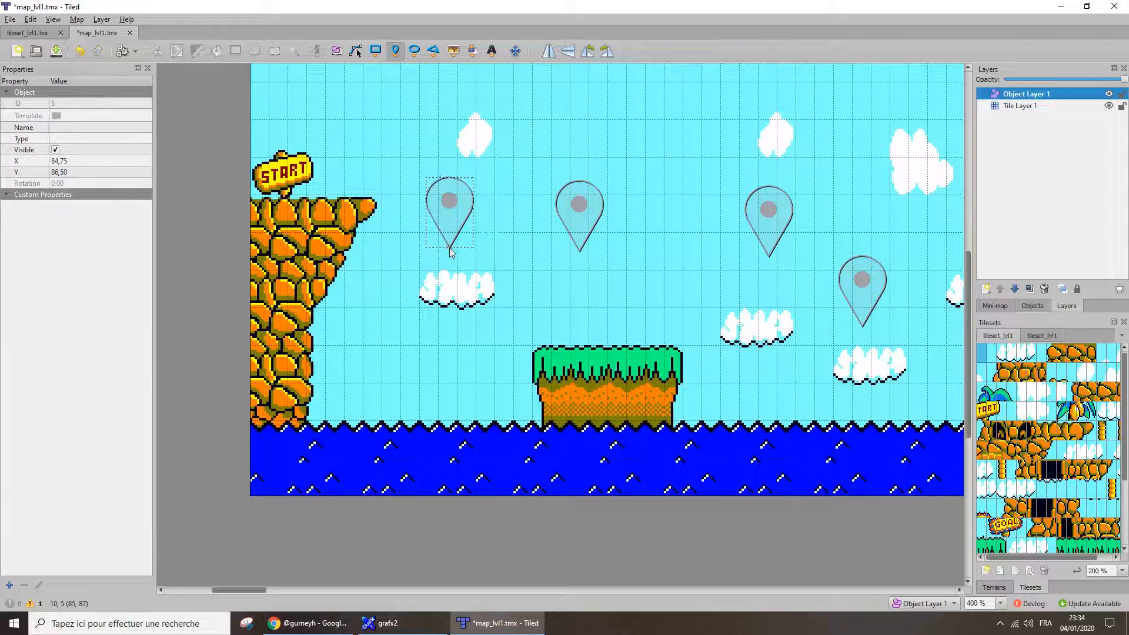
# Add a string custom property named octopus to the new point, and reselect that point as an object
pyautogui.click(9, 584)
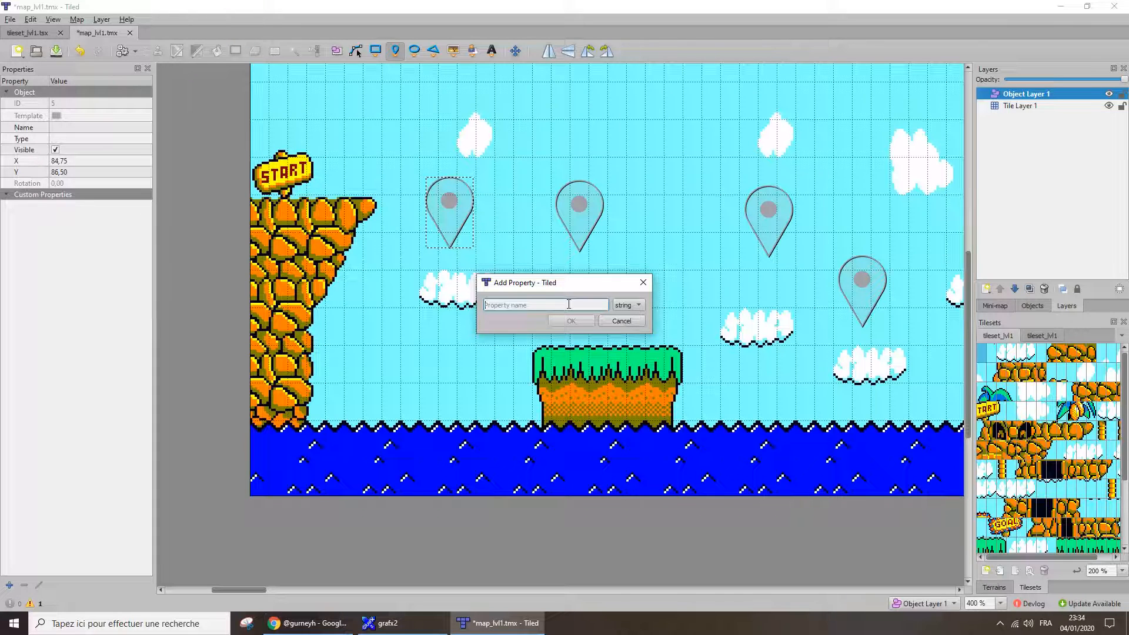
pyautogui.write('octopus')
pyautogui.click(583, 321)
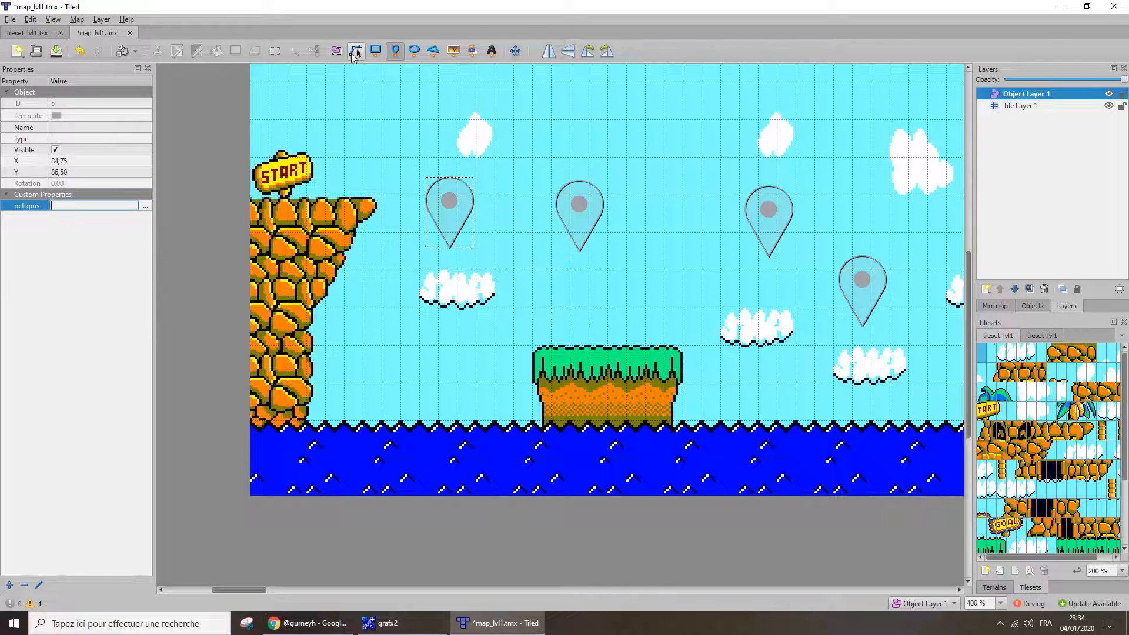
pyautogui.click(356, 51)
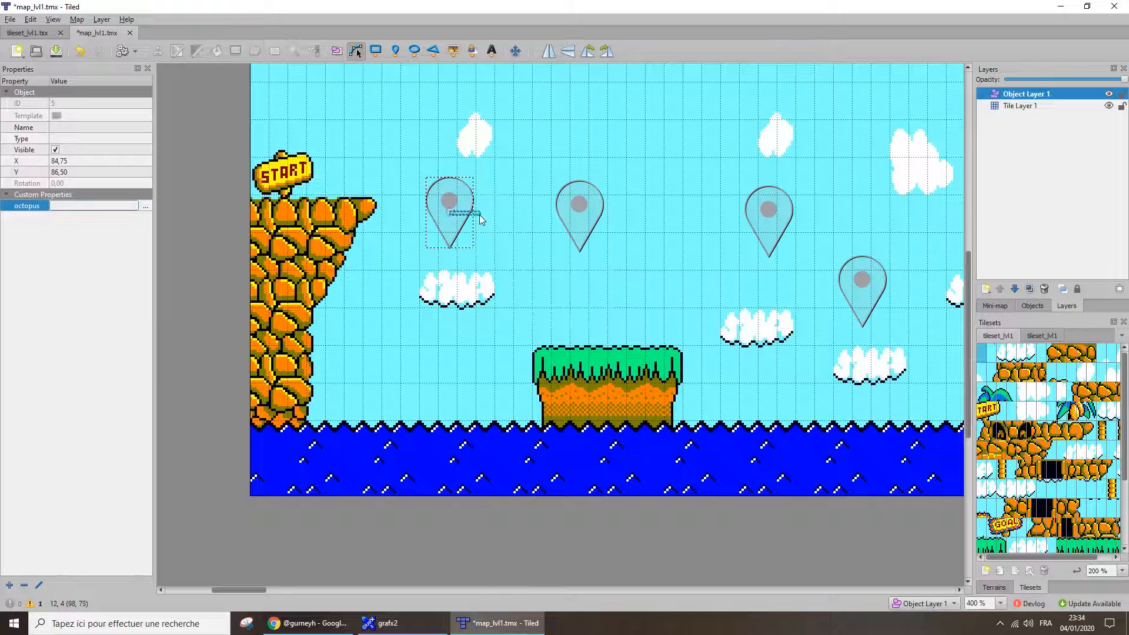
pyautogui.click(456, 222)
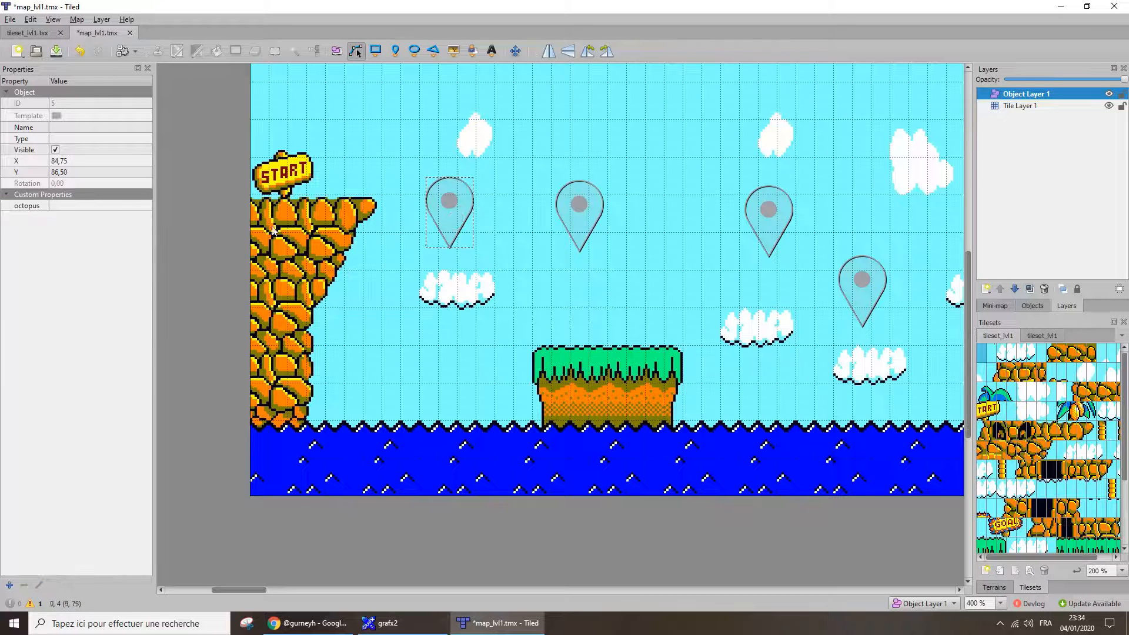
# Duplicate the octopus point in place, and undo the duplication
pyautogui.click(46, 206)
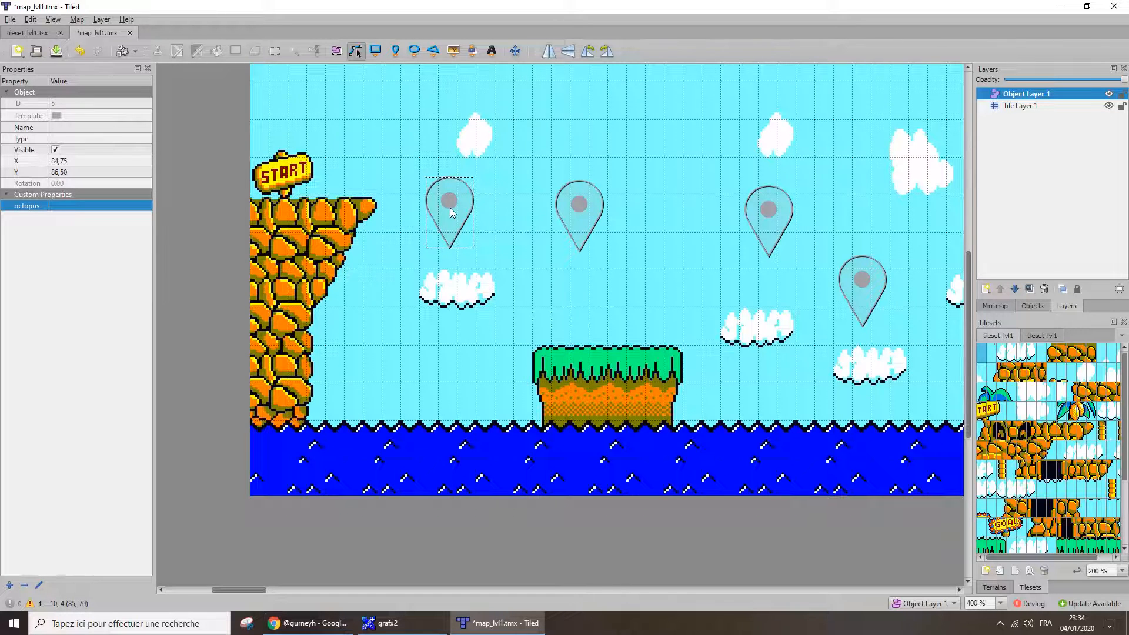
pyautogui.press('Up')
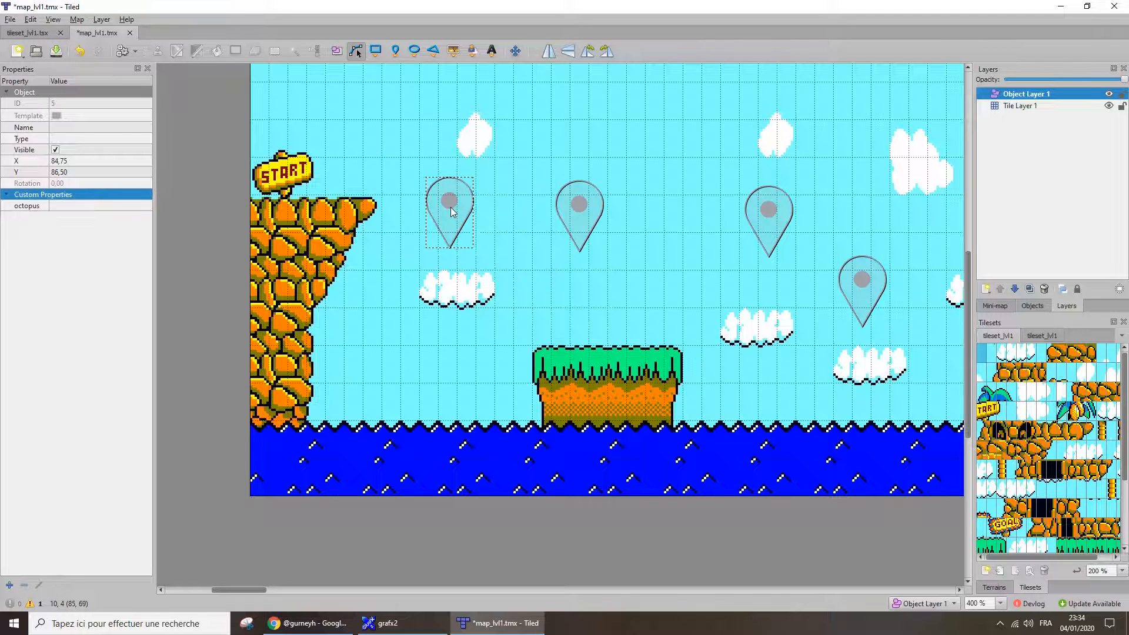
pyautogui.press('Down')
pyautogui.moveTo(451, 208)
pyautogui.mouseDown()
pyautogui.moveTo(466, 234)
pyautogui.moveTo(455, 216)
pyautogui.mouseUp()
pyautogui.rightClick(443, 204)
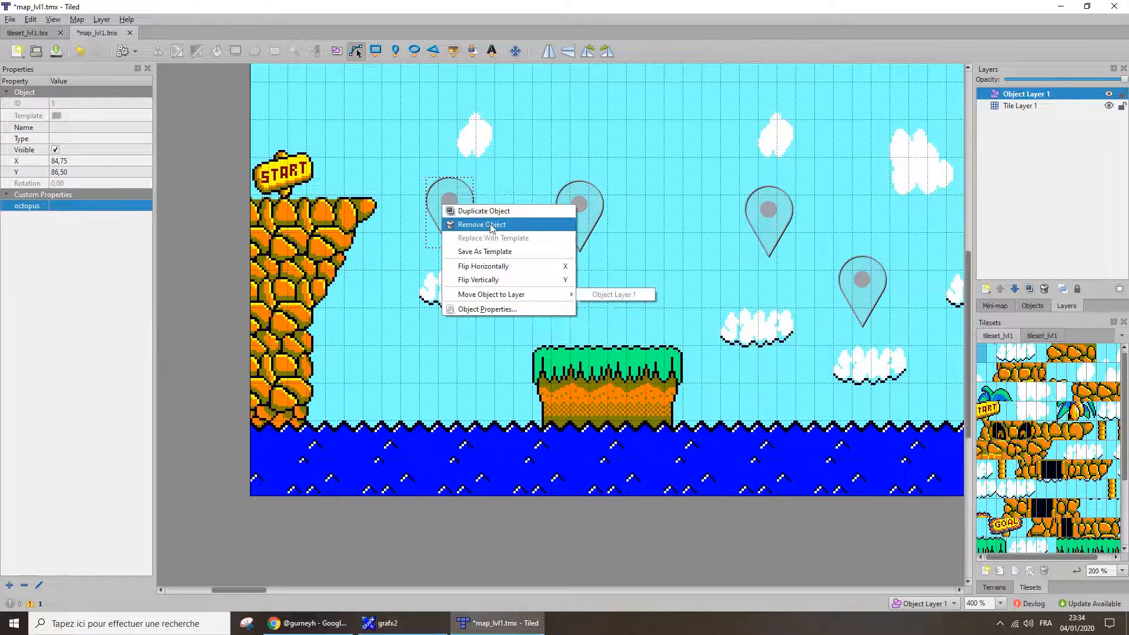
pyautogui.click(465, 211)
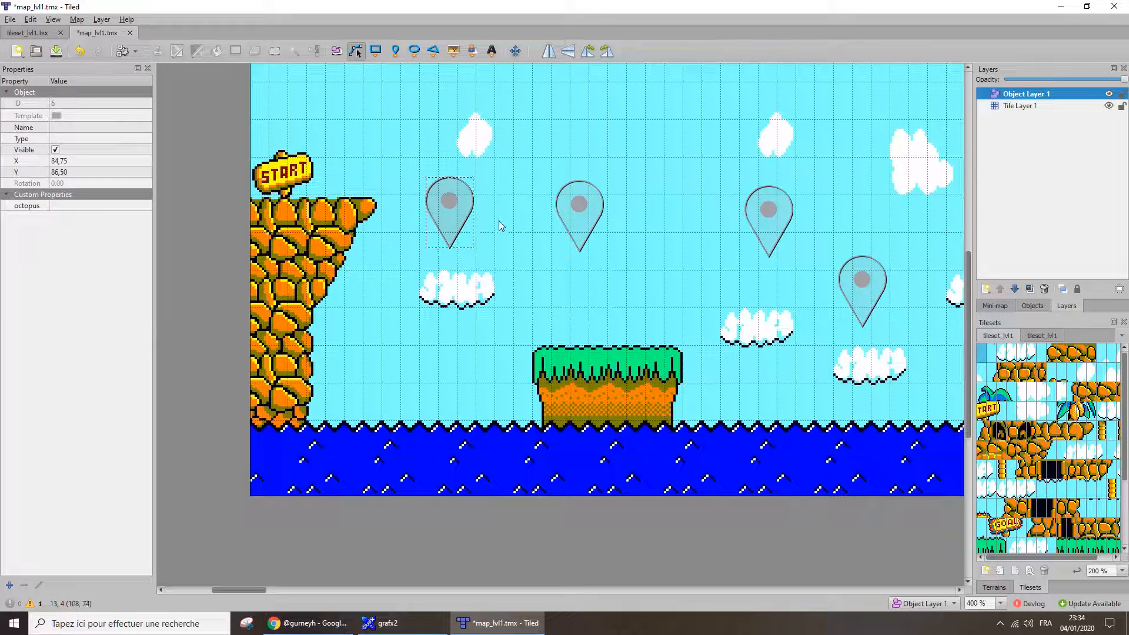
pyautogui.hotkey('ctrl', 'z')
# Check the custom property of each of the four point objects, going from the octopus point to the lowest one
pyautogui.click(460, 219)
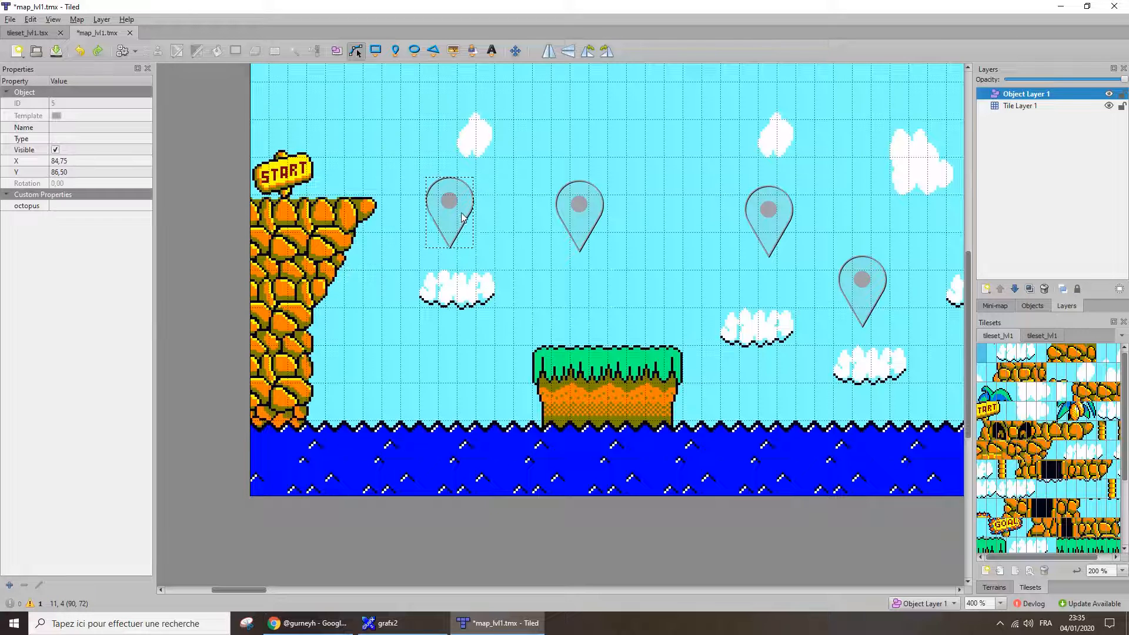
pyautogui.click(580, 217)
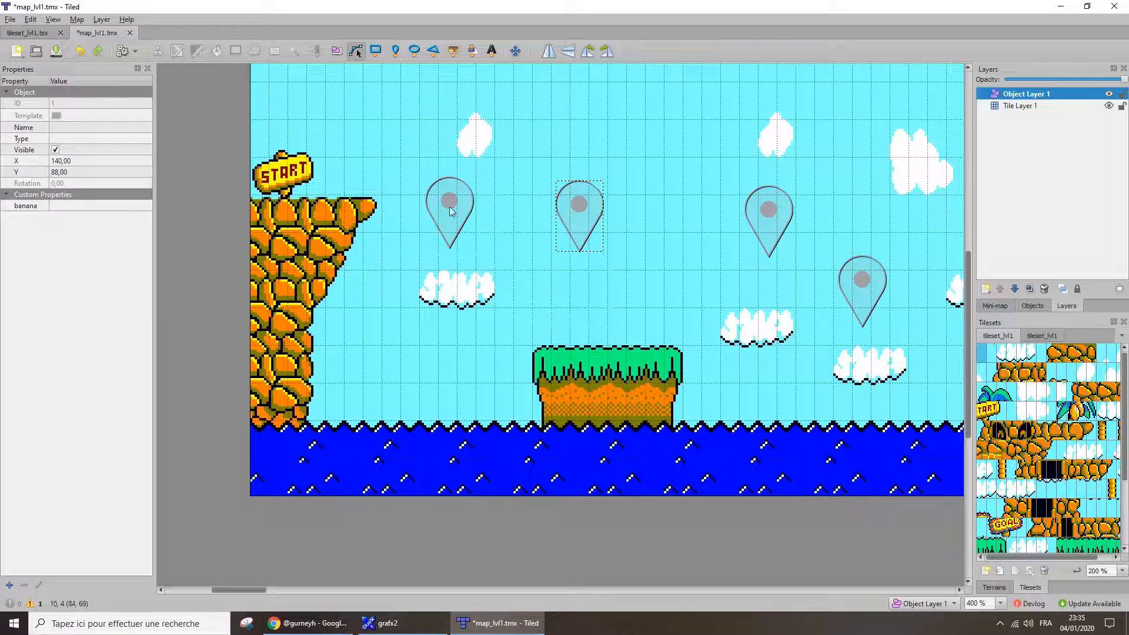
pyautogui.click(774, 226)
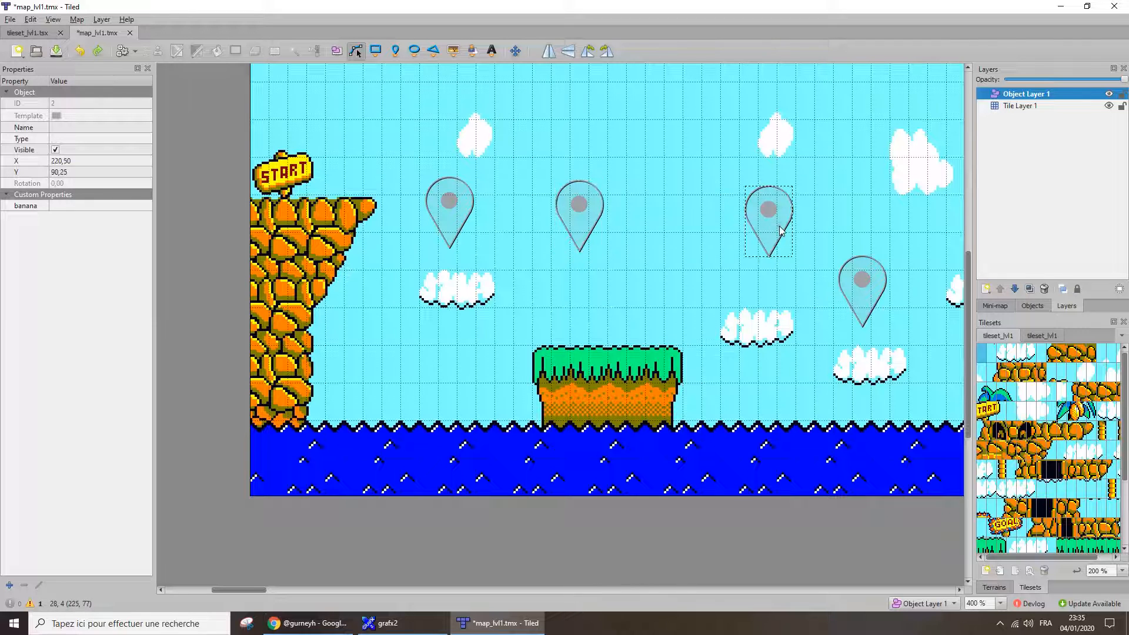
pyautogui.click(862, 300)
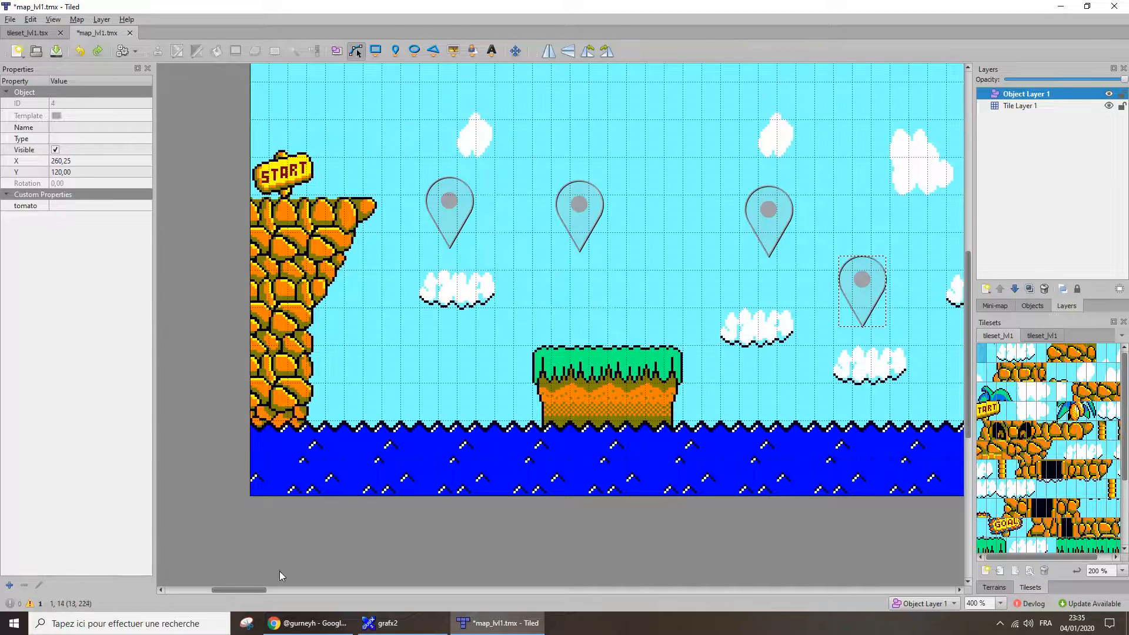
# Export the map as a CSV file to the desktop's export folder, reusing the previous export settings
pyautogui.moveTo(256, 587)
pyautogui.mouseDown()
pyautogui.moveTo(573, 600)
pyautogui.moveTo(201, 590)
pyautogui.moveTo(253, 591)
pyautogui.mouseUp()
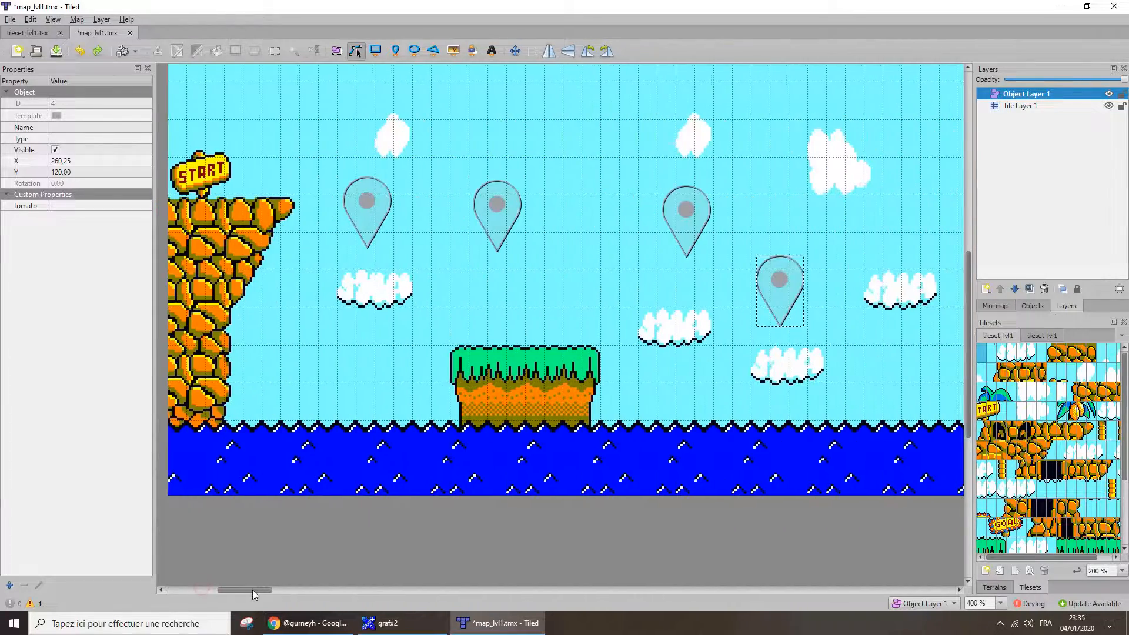
pyautogui.click(10, 18)
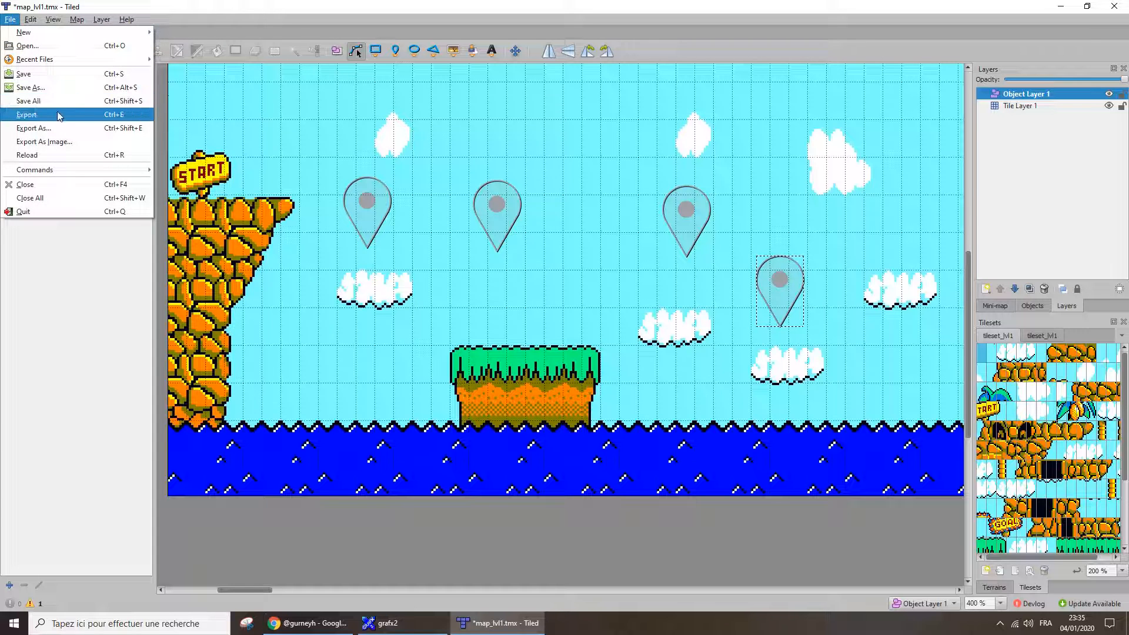
pyautogui.click(57, 113)
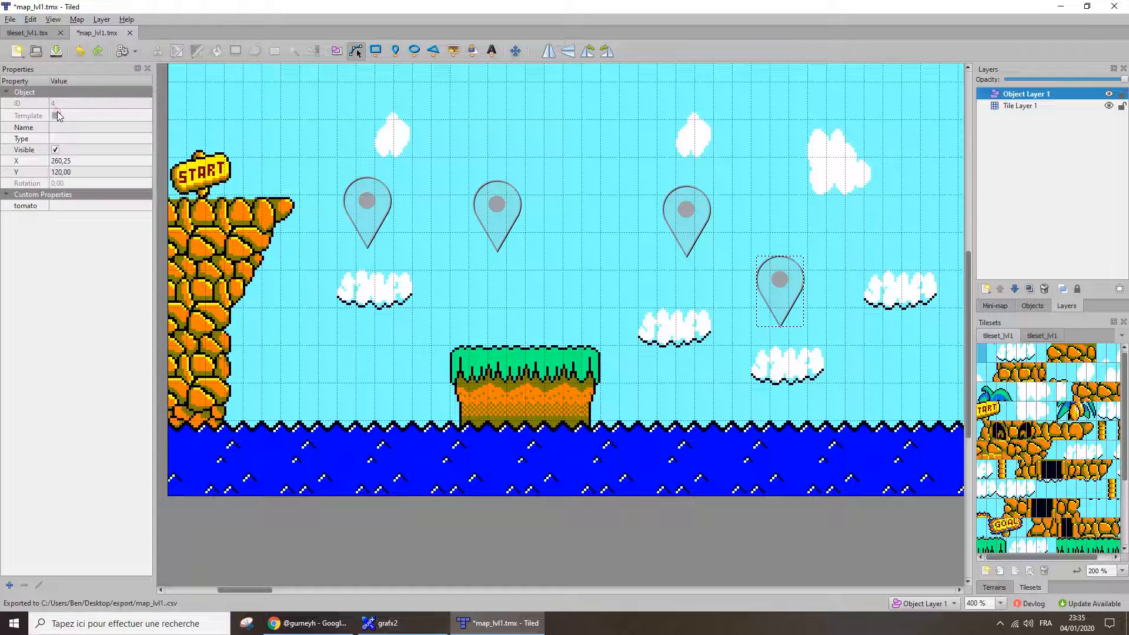
# Examine the file types available for exporting the map, leaving the export dialog without saving
pyautogui.click(11, 19)
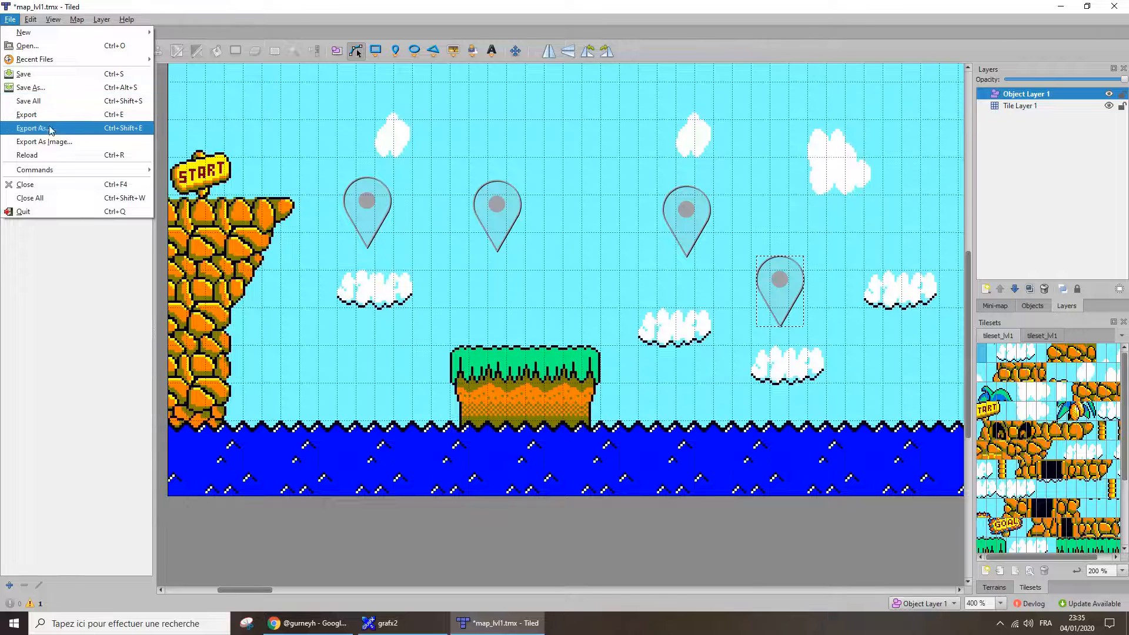
pyautogui.click(36, 128)
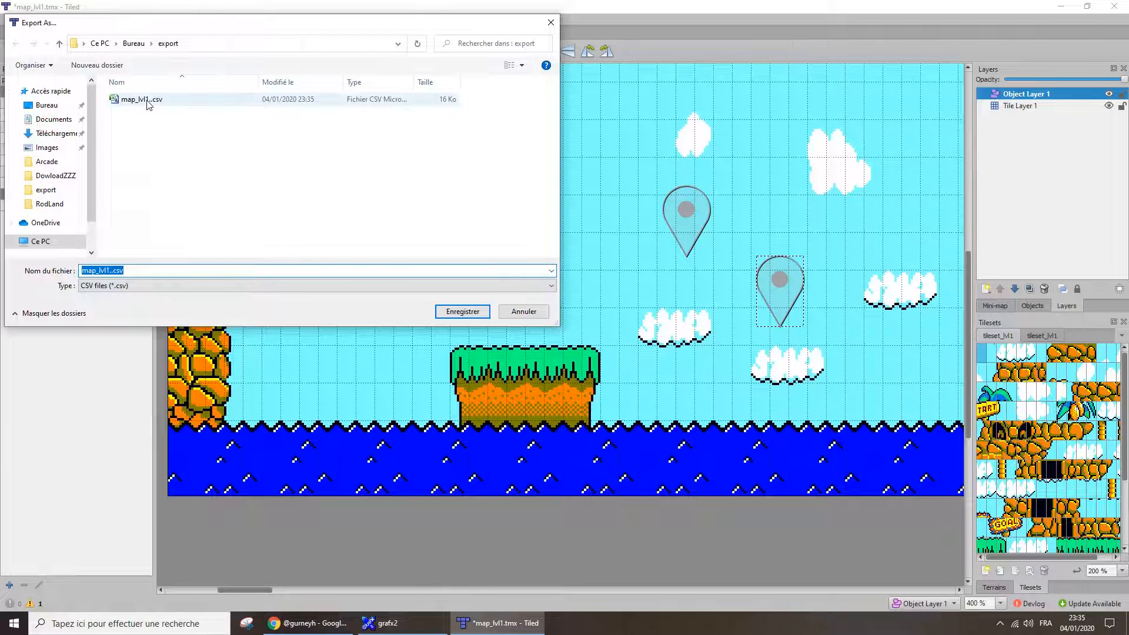
pyautogui.click(142, 288)
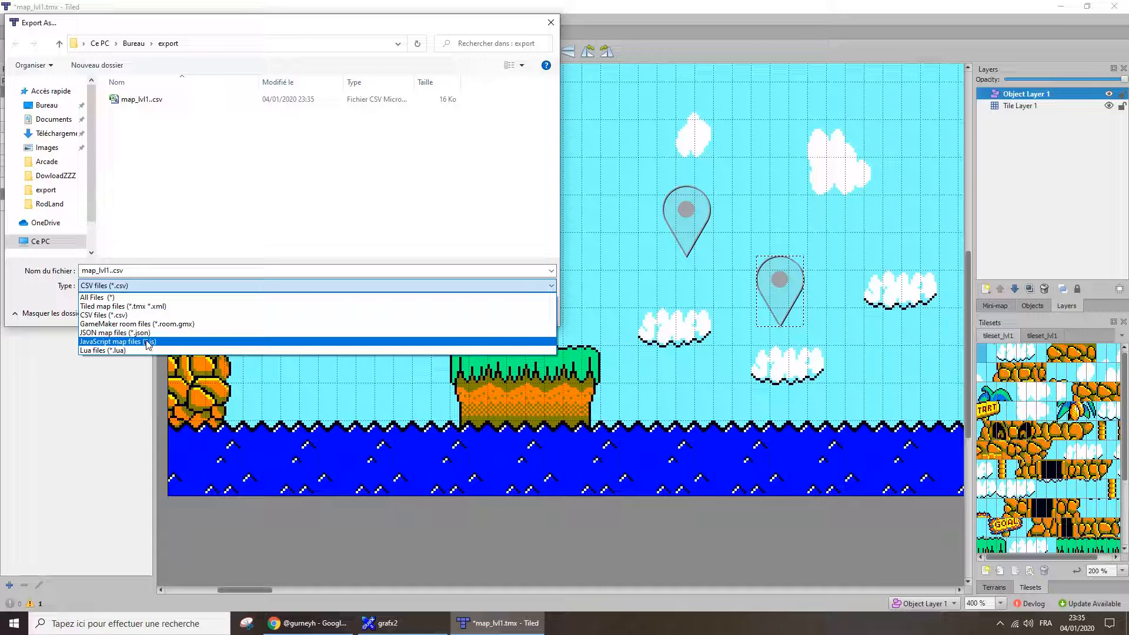
pyautogui.click(34, 290)
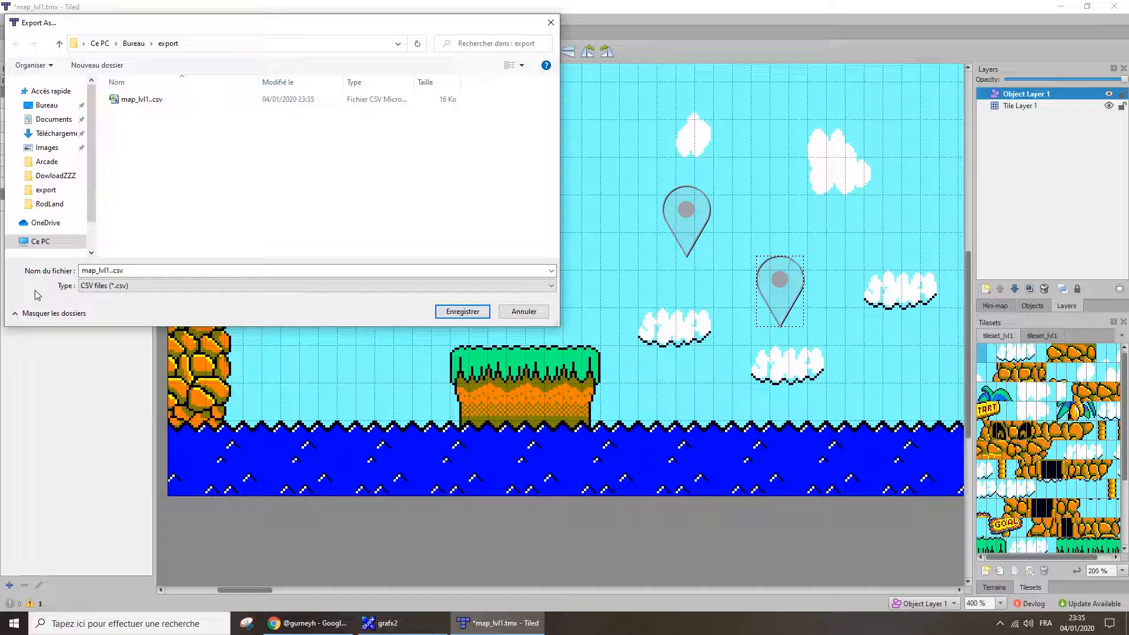
pyautogui.click(518, 311)
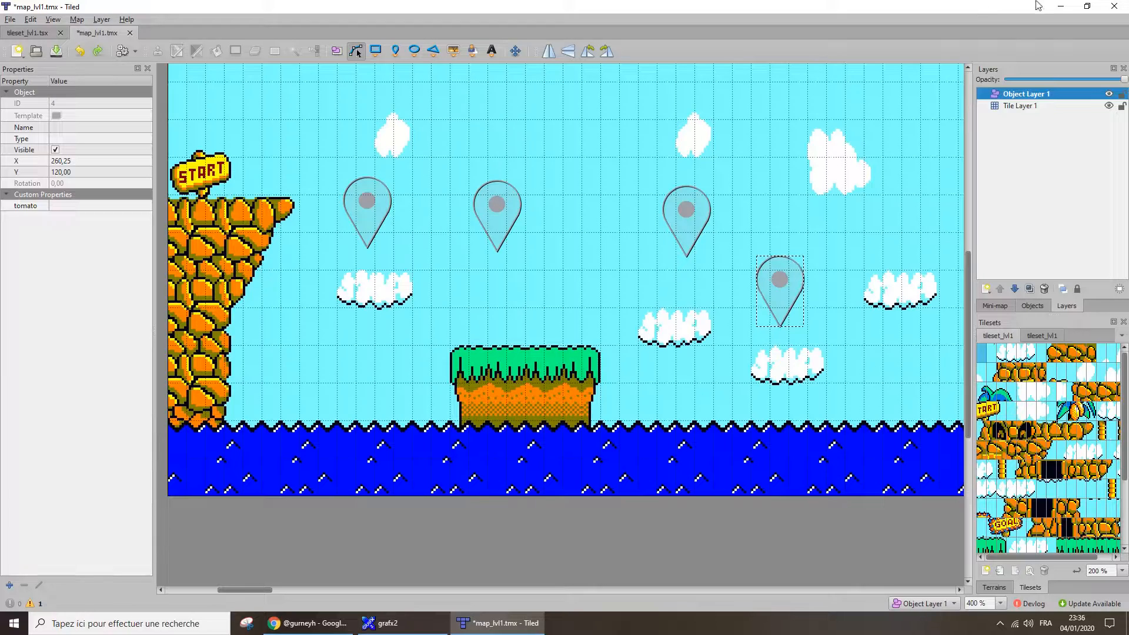
# Open the export folder on the desktop, go through the CSV, TMX, PNG and TSX files in it, and return to Tiled
pyautogui.click(1059, 6)
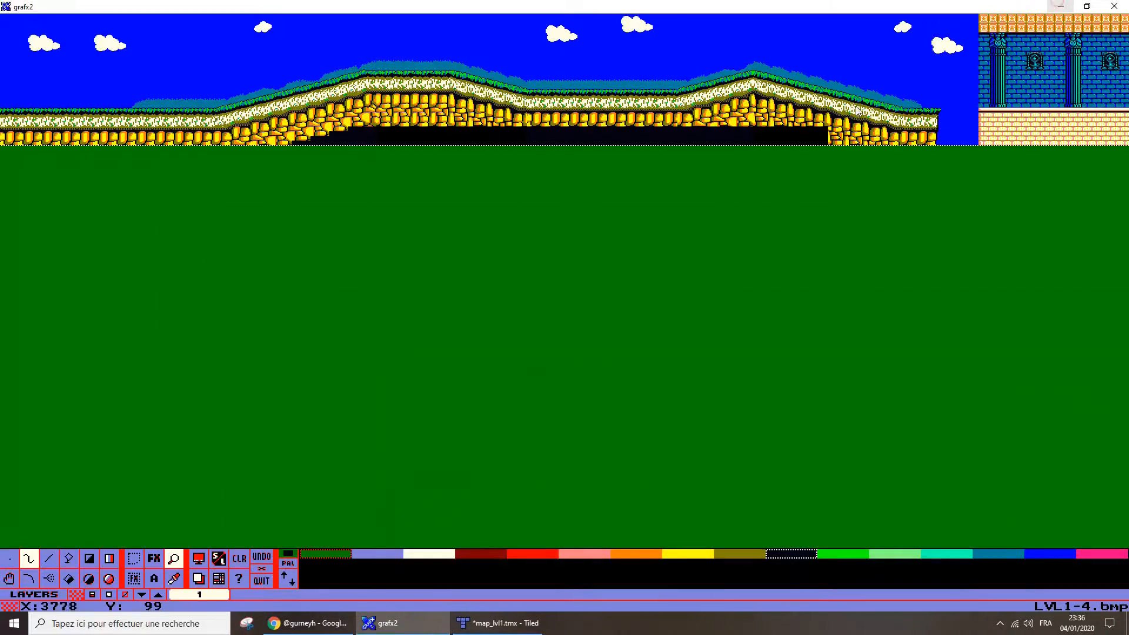
pyautogui.click(1055, 6)
pyautogui.doubleClick(198, 259)
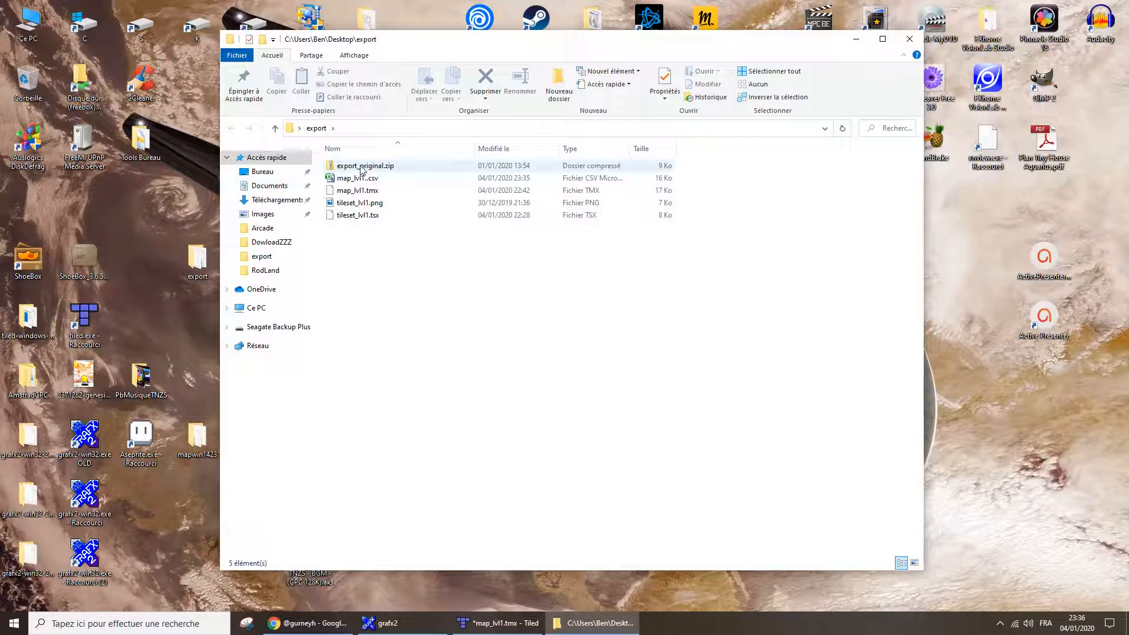
pyautogui.click(365, 180)
pyautogui.click(365, 189)
pyautogui.click(367, 202)
pyautogui.click(367, 215)
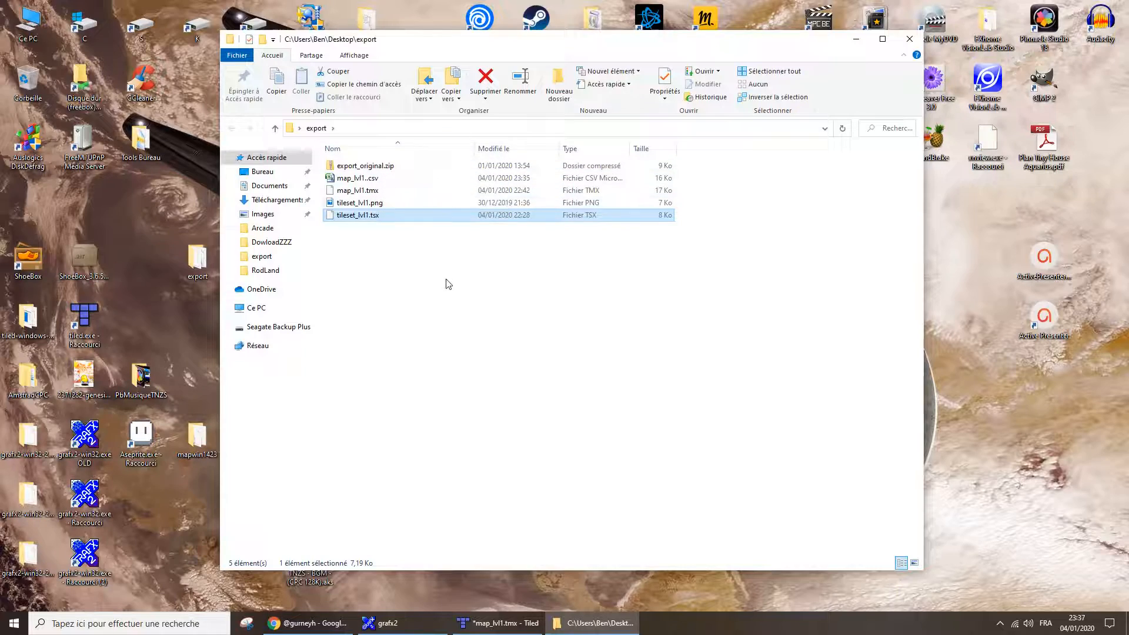
pyautogui.hotkey('alt', 'Tab')
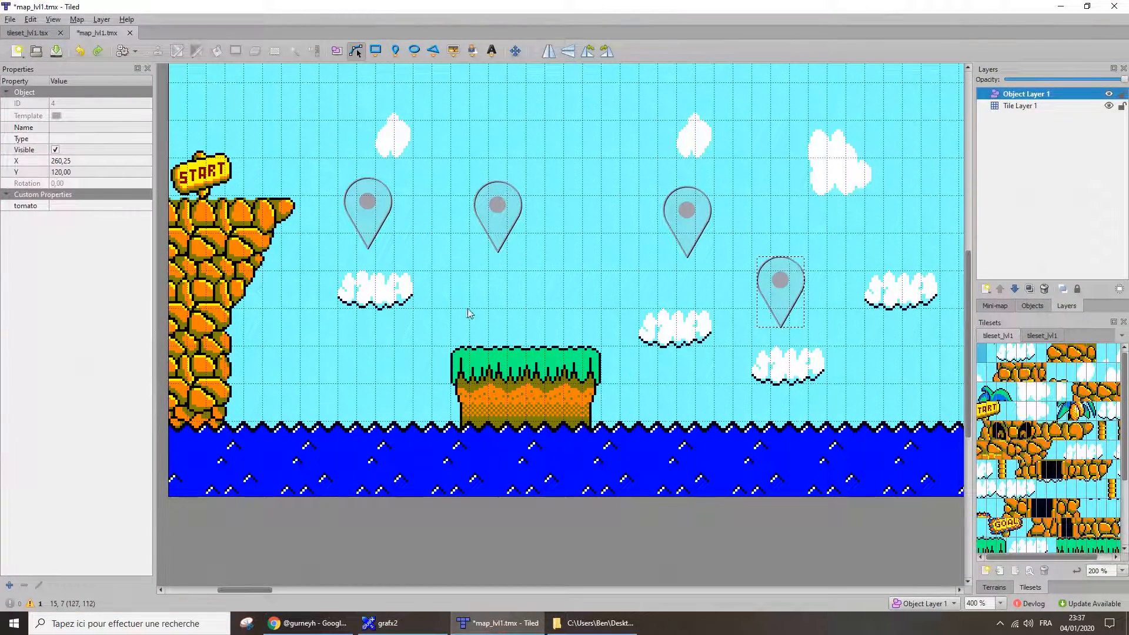